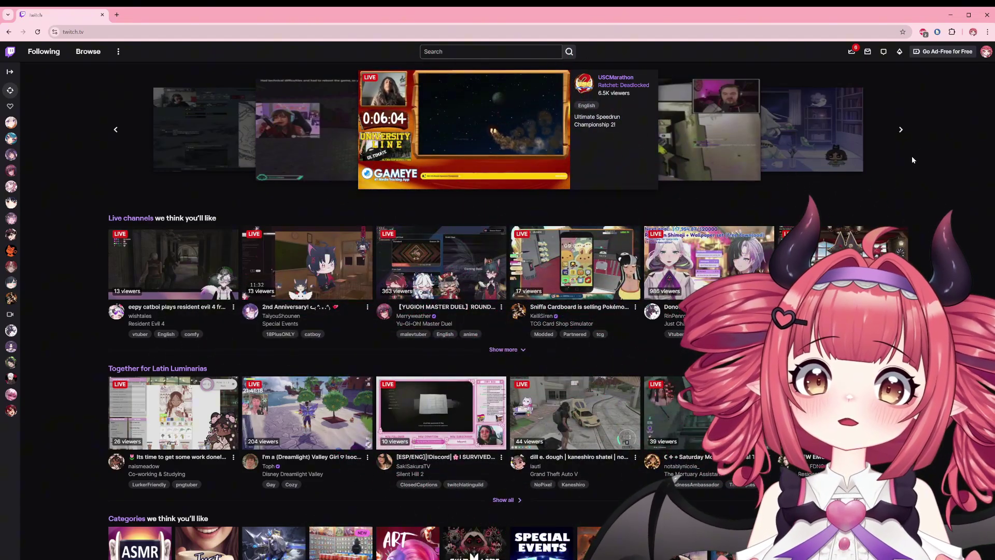
# - Go to the Creator Dashboard home from the account avatar menu
pyautogui.click(985, 52)
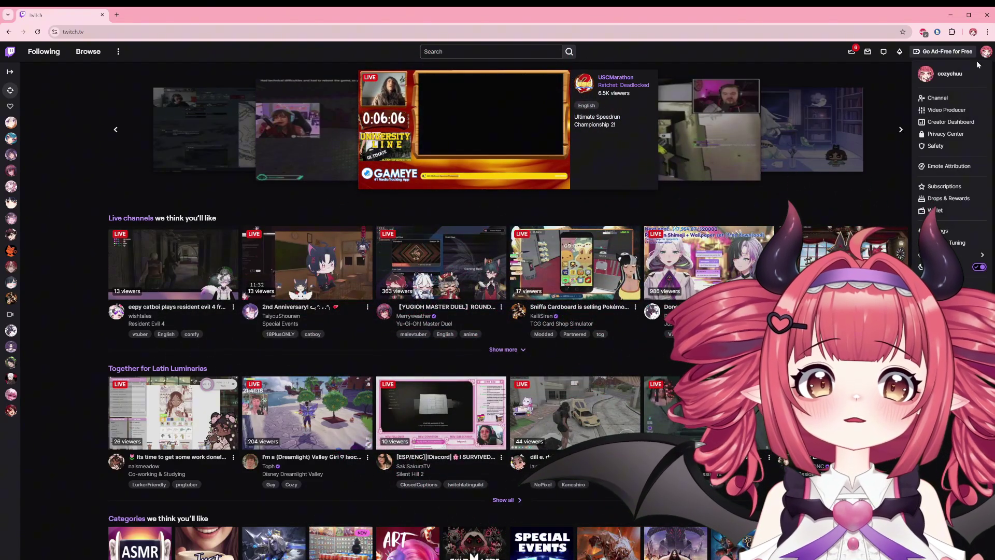
pyautogui.click(941, 123)
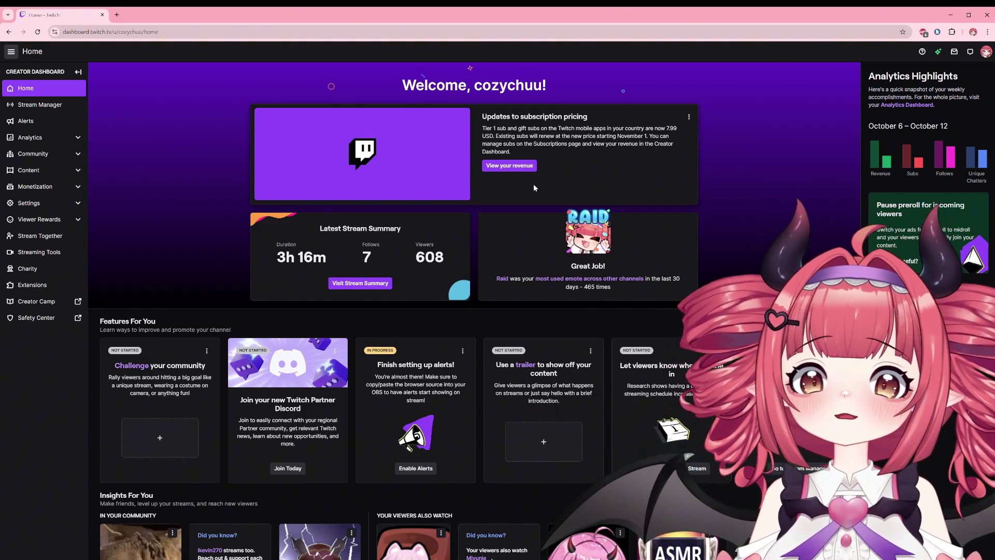
# - Scroll the Home page down to the Features For You and Insights For You suggestions
pyautogui.scroll(-2, 197, 298)
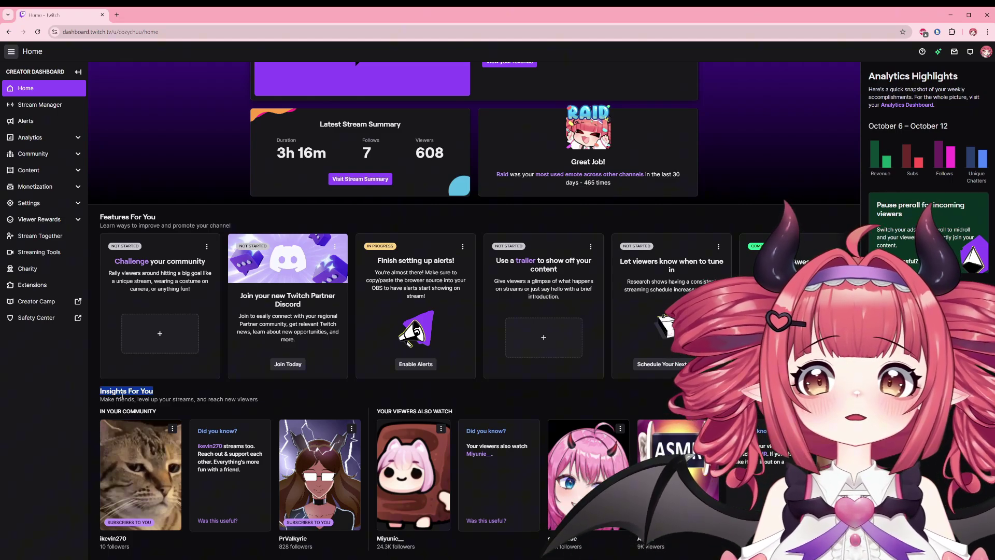
pyautogui.click(169, 407)
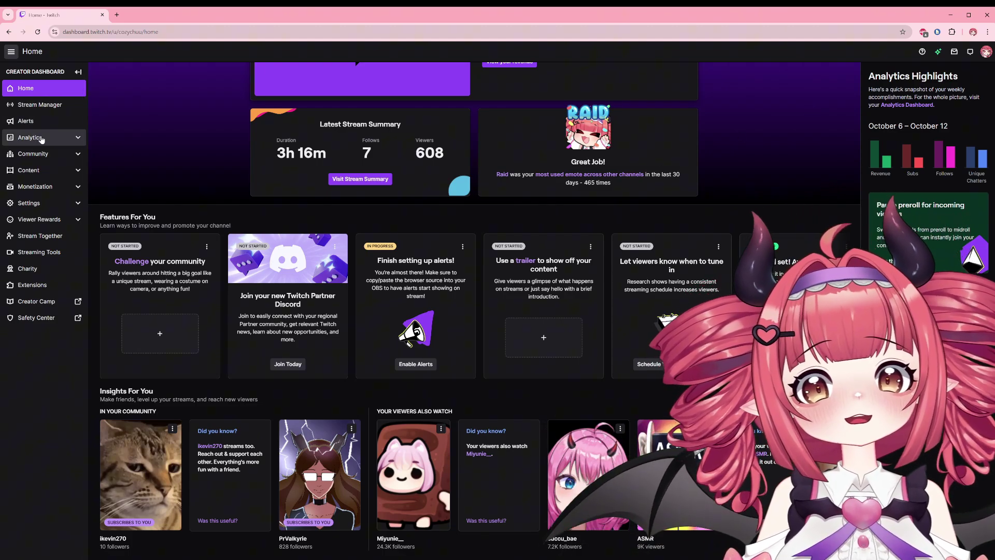
# - Open Analytics Overview, keep Average Viewers charted, and scroll to Category Suggestions
pyautogui.click(41, 139)
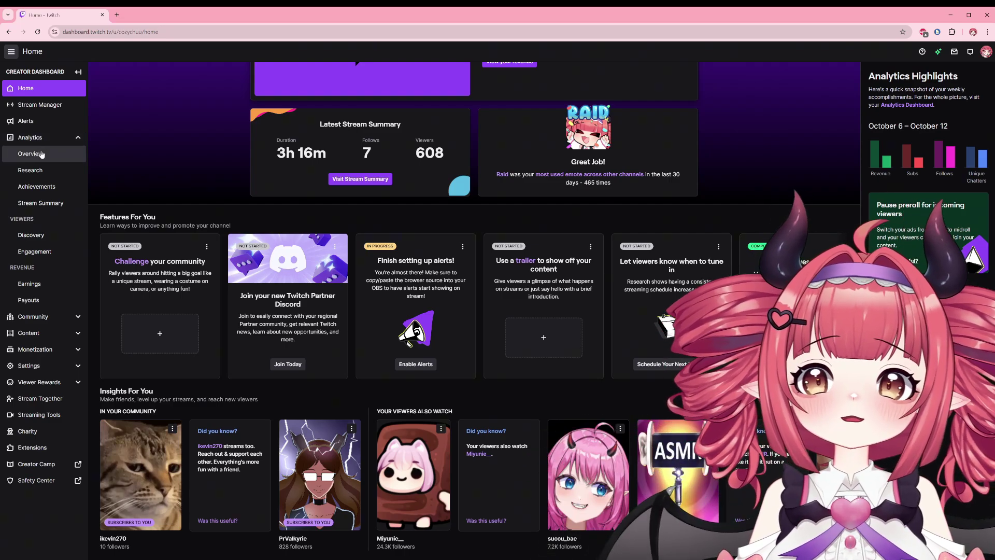
pyautogui.click(39, 155)
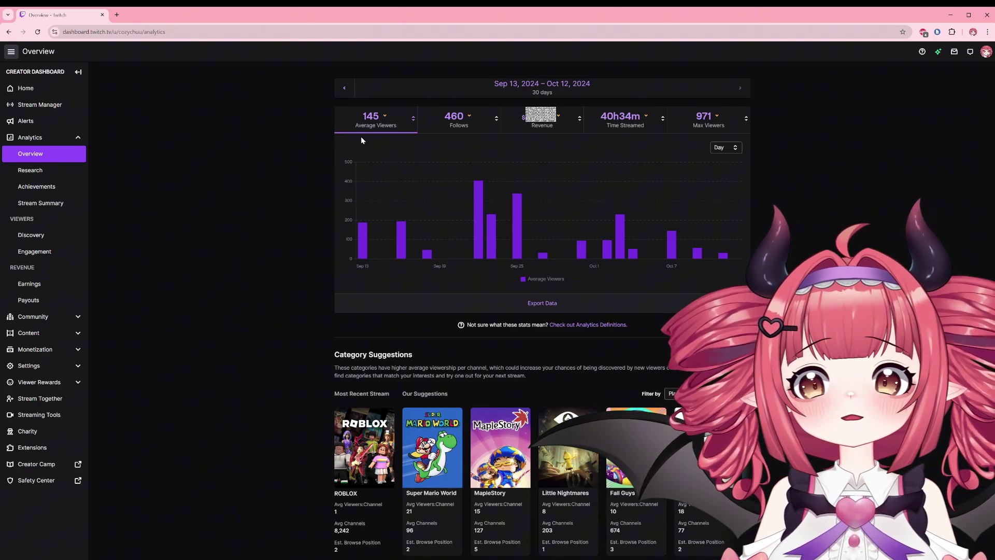
pyautogui.click(413, 120)
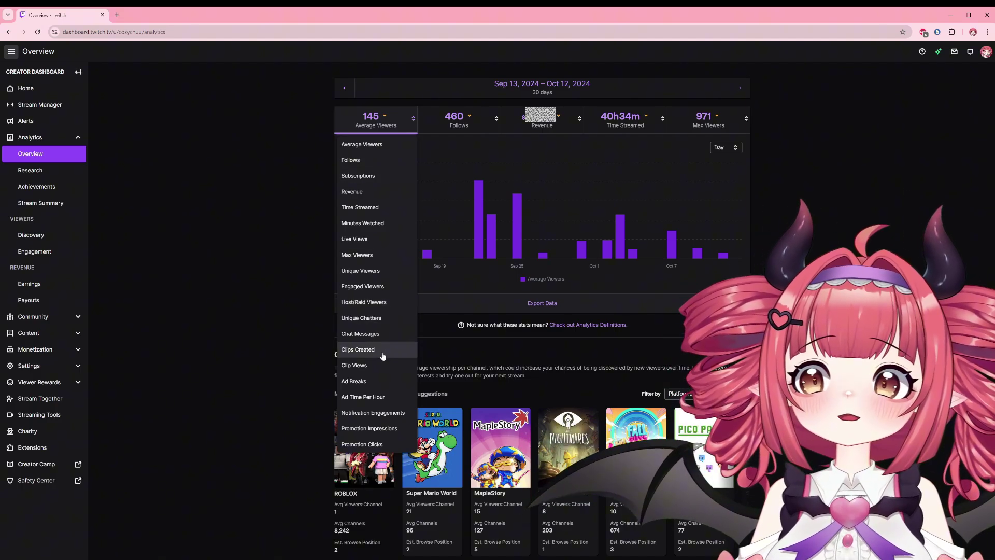
pyautogui.click(260, 173)
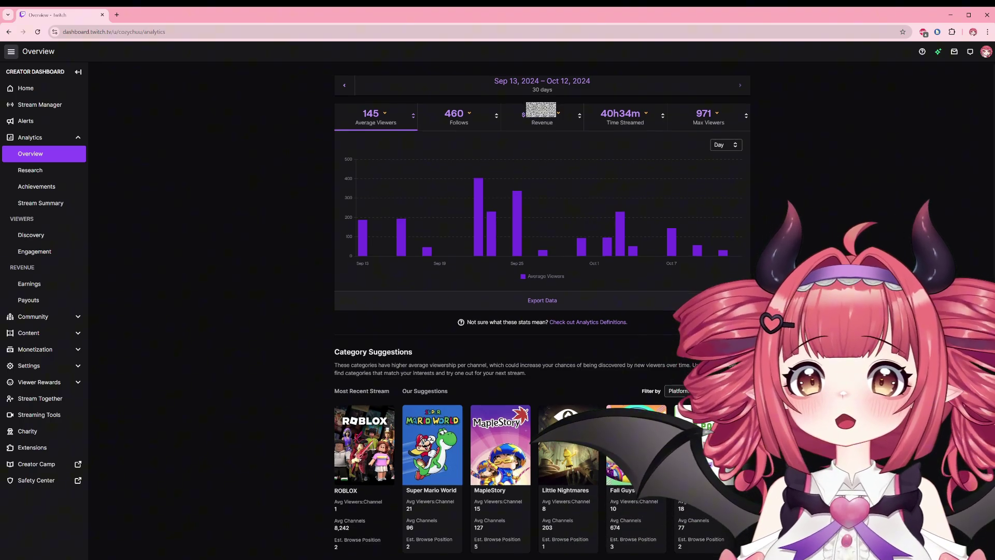
pyautogui.scroll(-2, 492, 206)
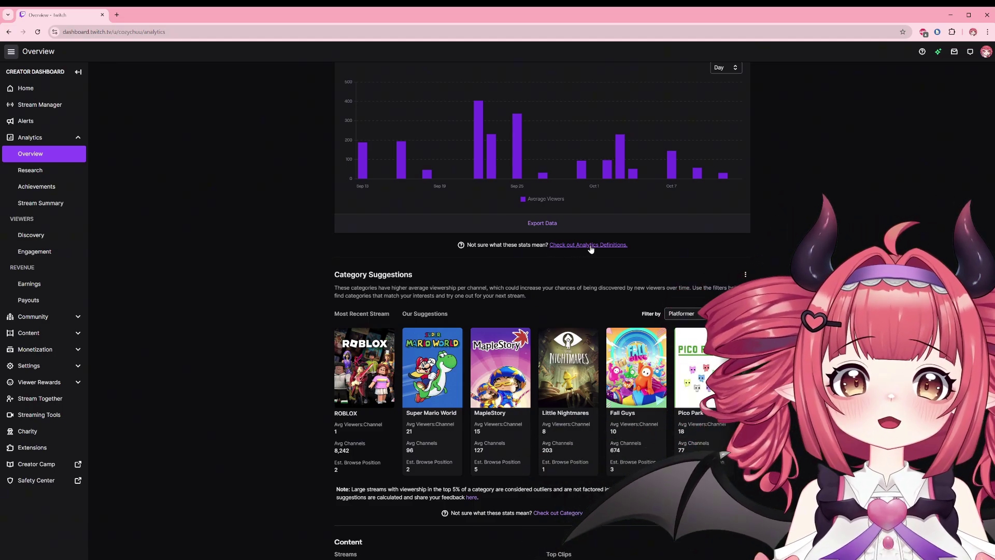
pyautogui.click(591, 246)
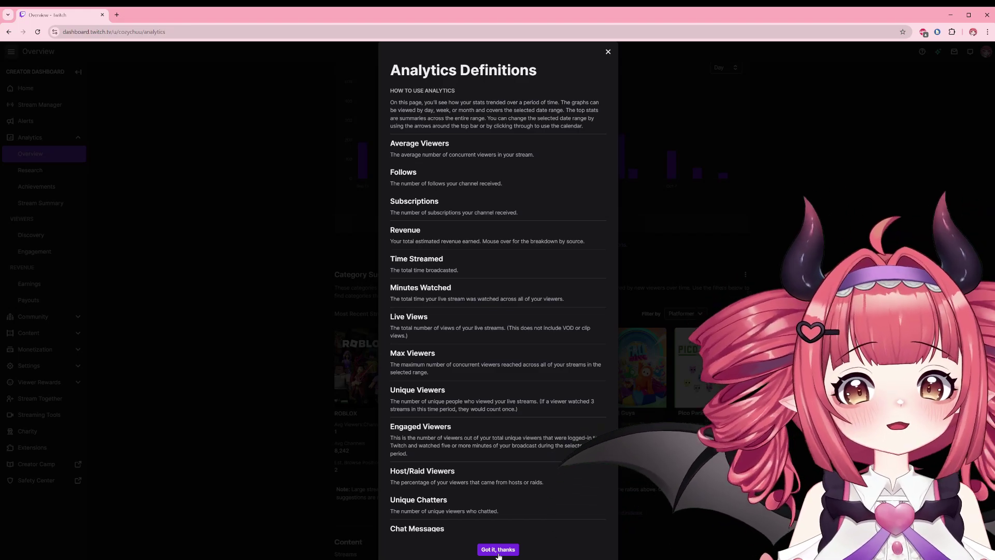
pyautogui.click(498, 550)
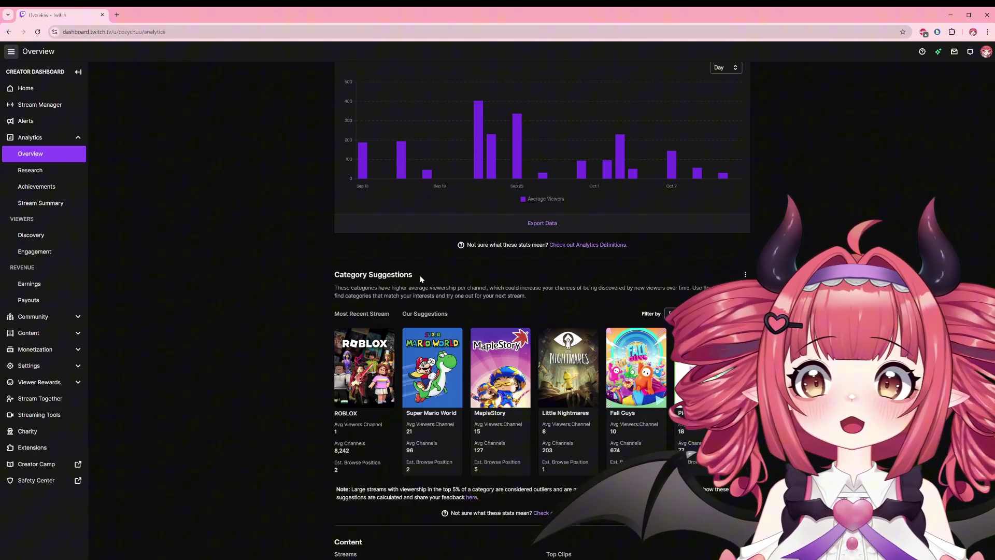
# - Filter category suggestions to All Genres and scroll down to Content and Milestones
pyautogui.click(685, 321)
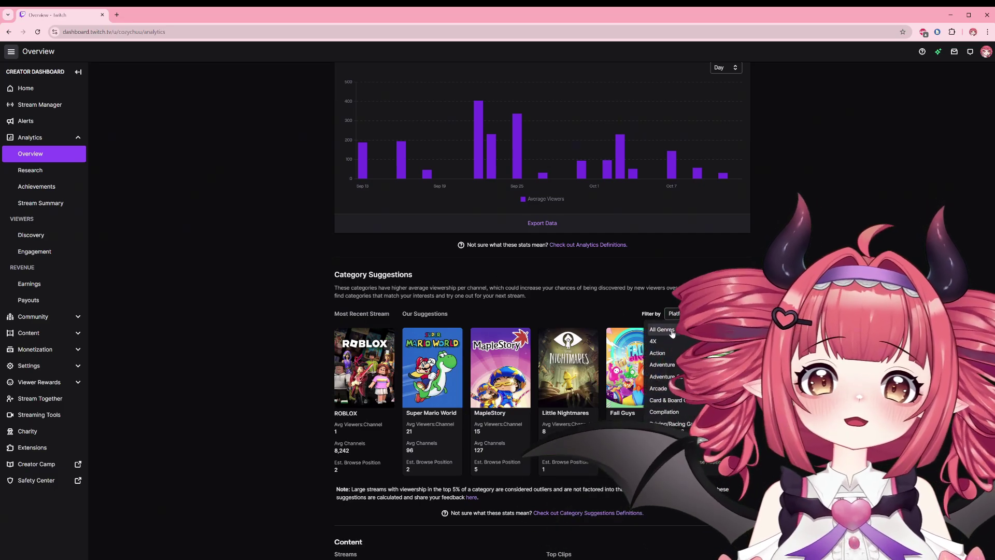
pyautogui.click(685, 345)
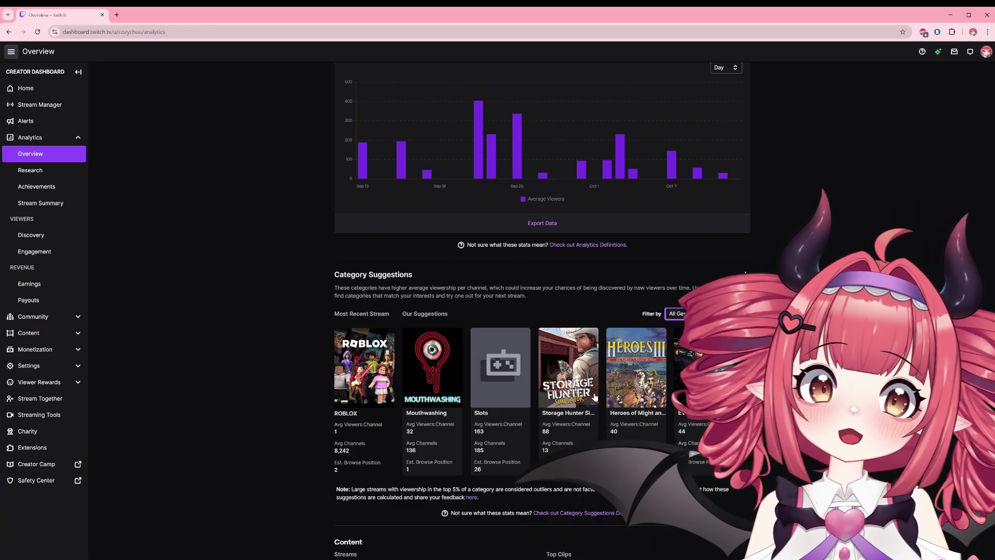
pyautogui.hscroll(4, 428, 421)
pyautogui.scroll(-6, 428, 422)
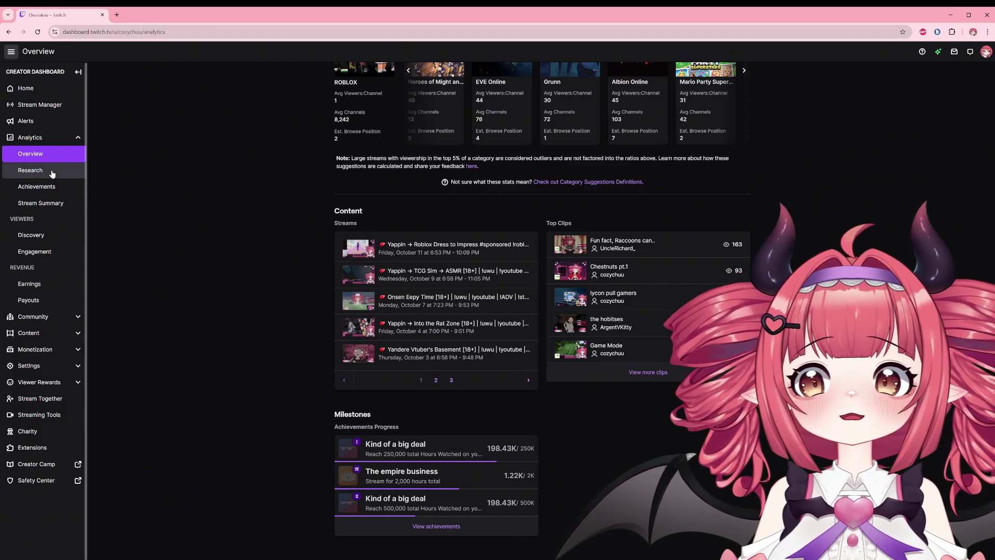
# - In Research, view Time to Stream for Just Chatting, then ASMR, inspecting its hourly bars
pyautogui.click(52, 172)
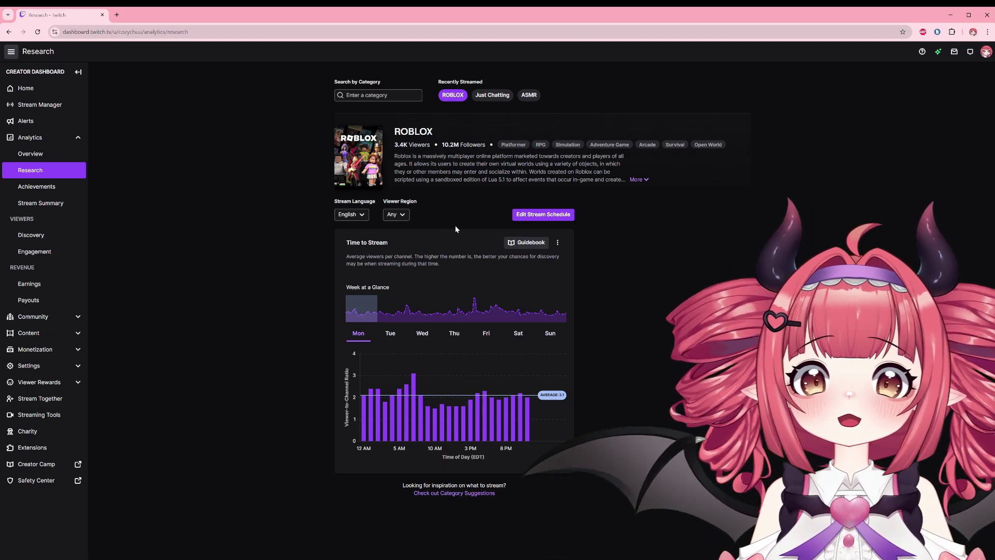
pyautogui.click(493, 95)
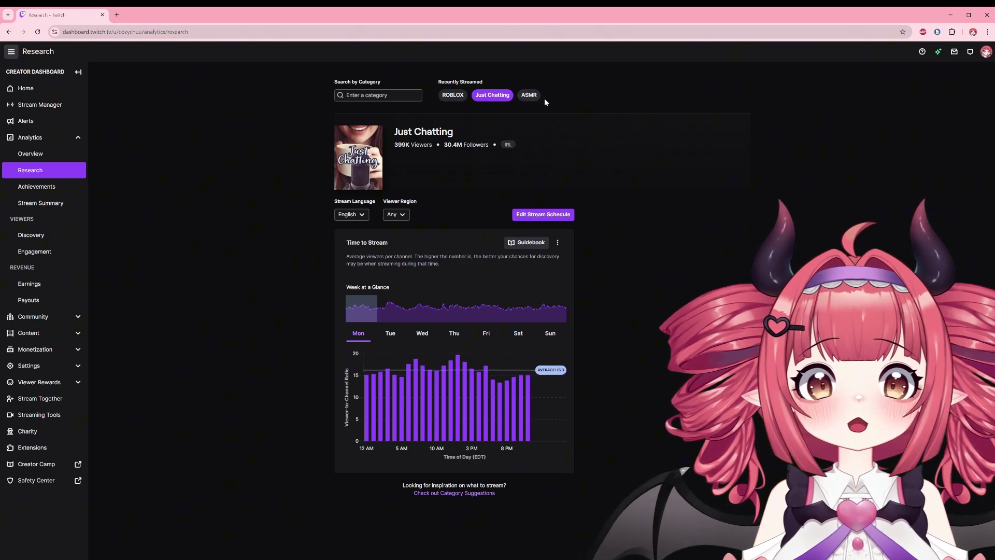
pyautogui.click(537, 97)
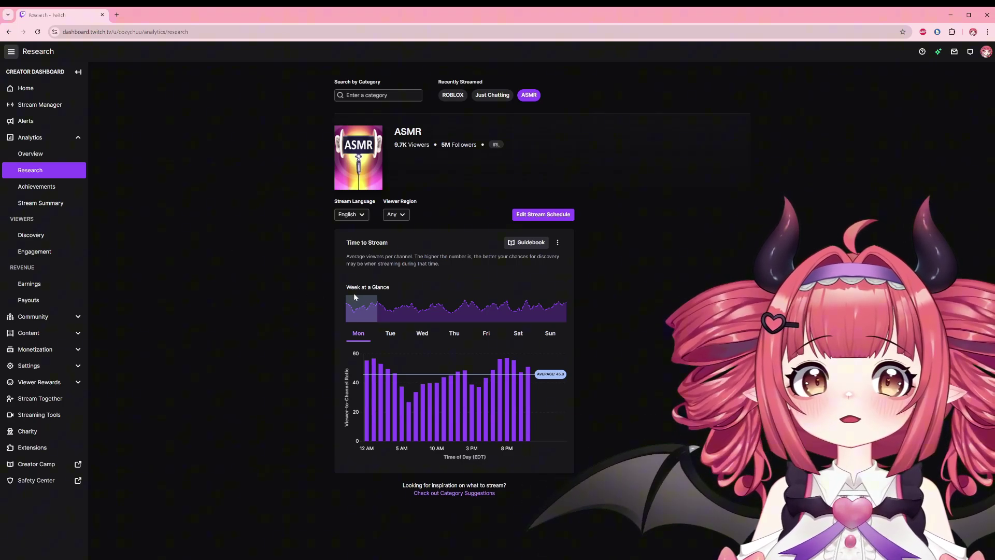
pyautogui.moveTo(372, 383)
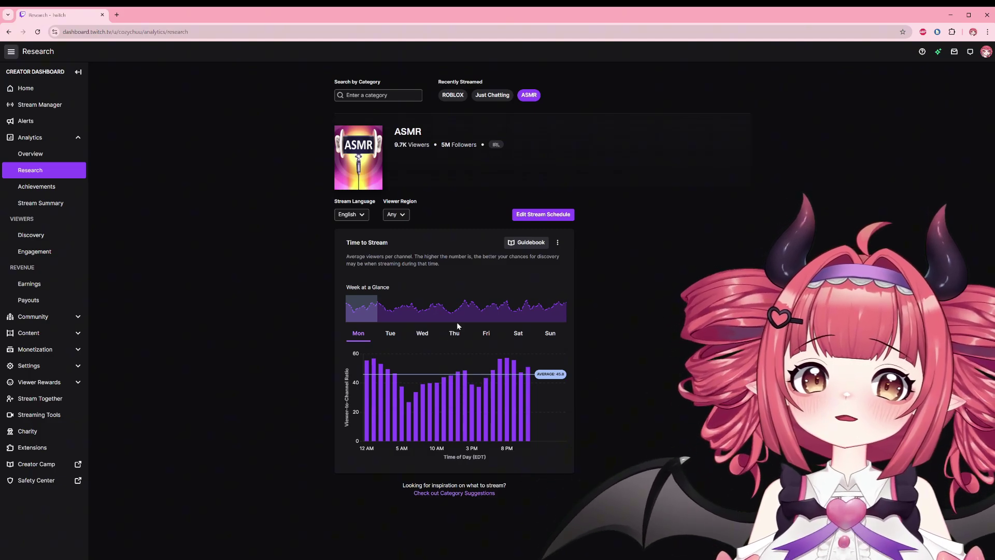
pyautogui.moveTo(374, 364)
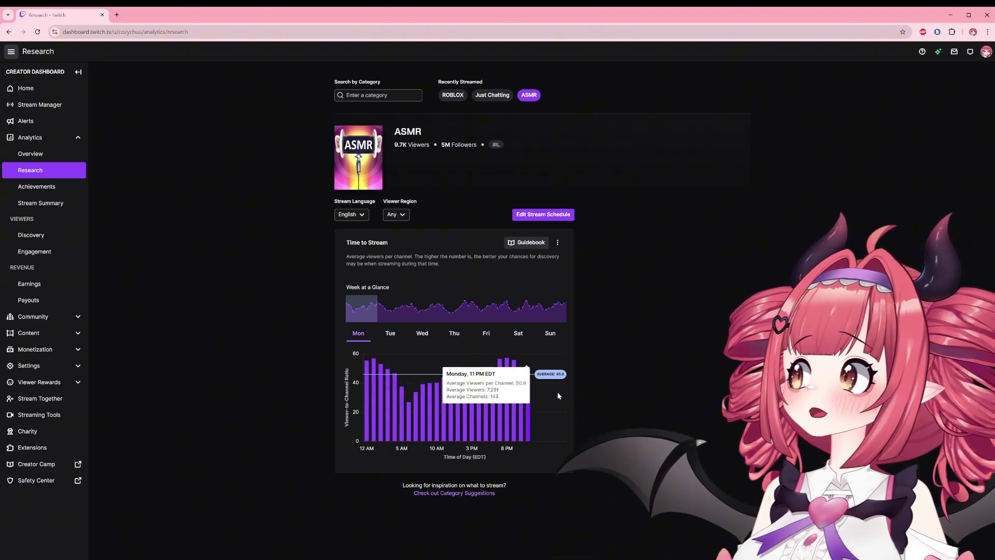
# - Search 'tcg', load TCG Card Shop Simulator, and show its Time to Stream range options
pyautogui.click(354, 95)
pyautogui.write('tc')
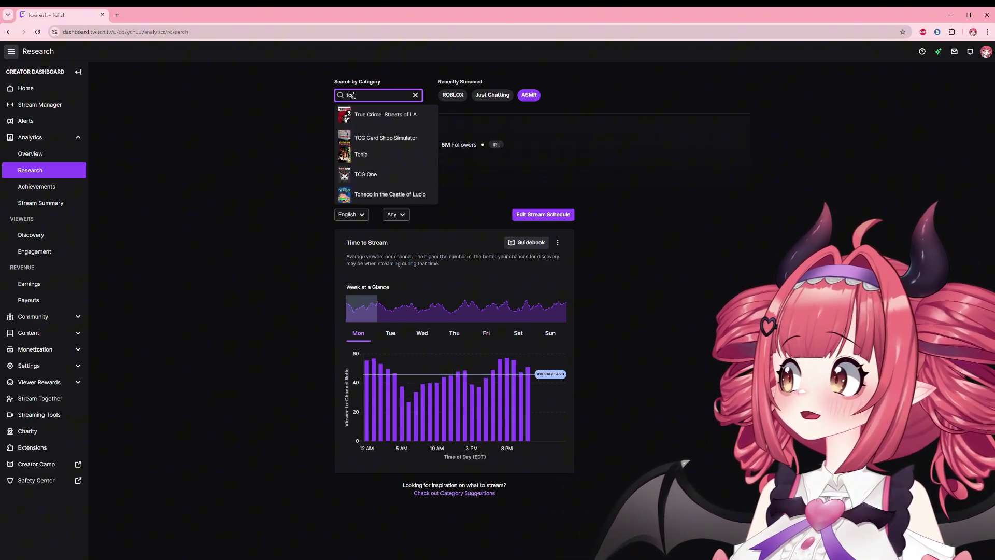
pyautogui.write('g')
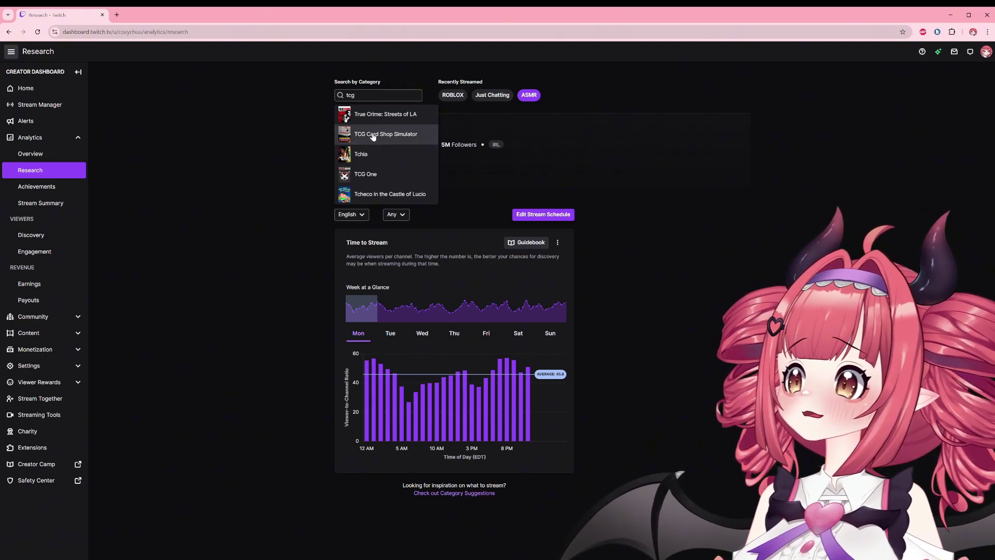
pyautogui.click(373, 134)
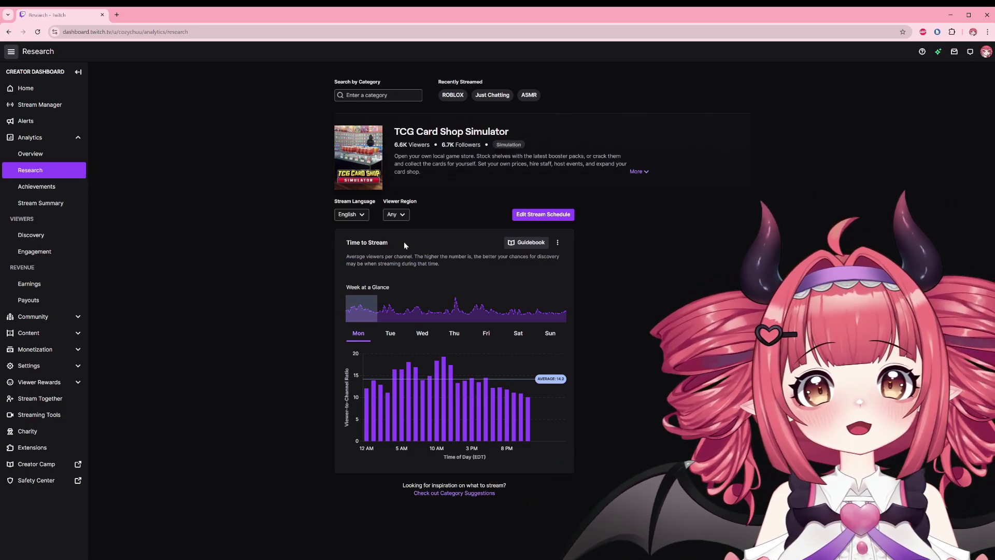
pyautogui.click(558, 242)
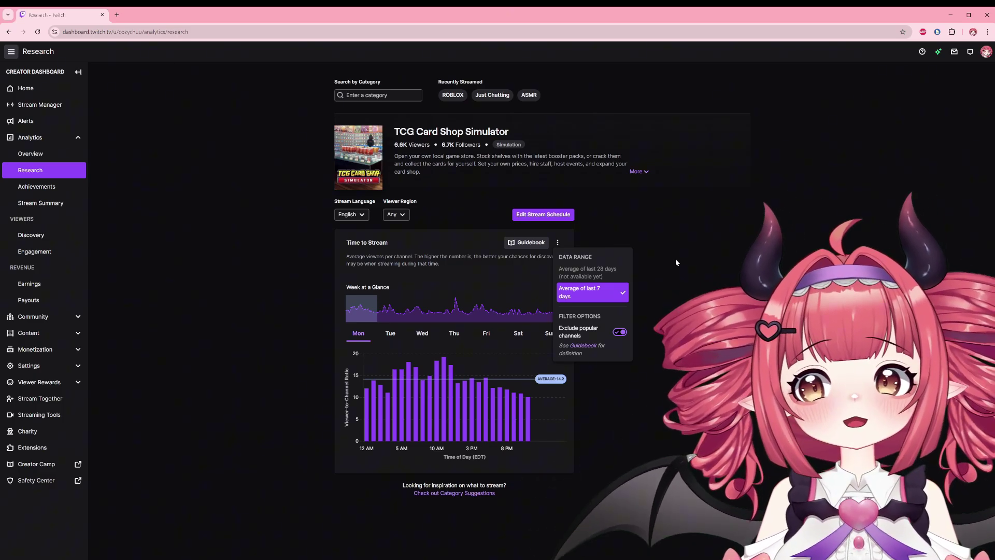
# - Close the range menu, then read and dismiss the Time to Stream Guidebook
pyautogui.click(676, 259)
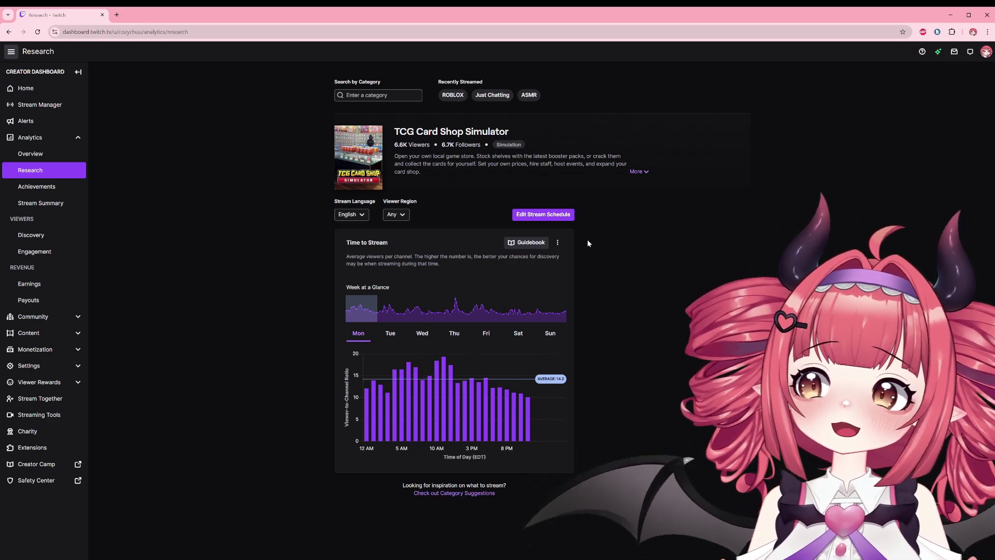
pyautogui.click(524, 246)
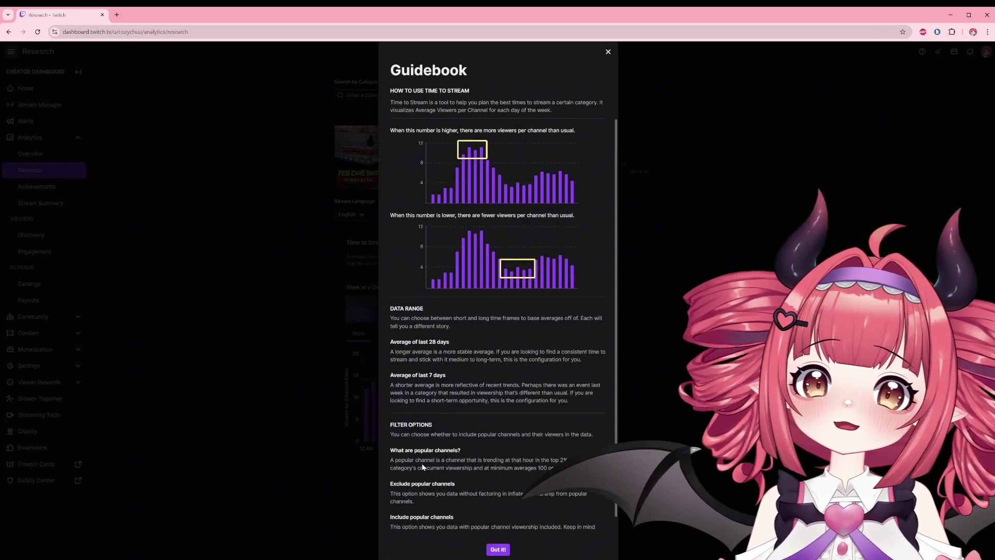
pyautogui.click(498, 549)
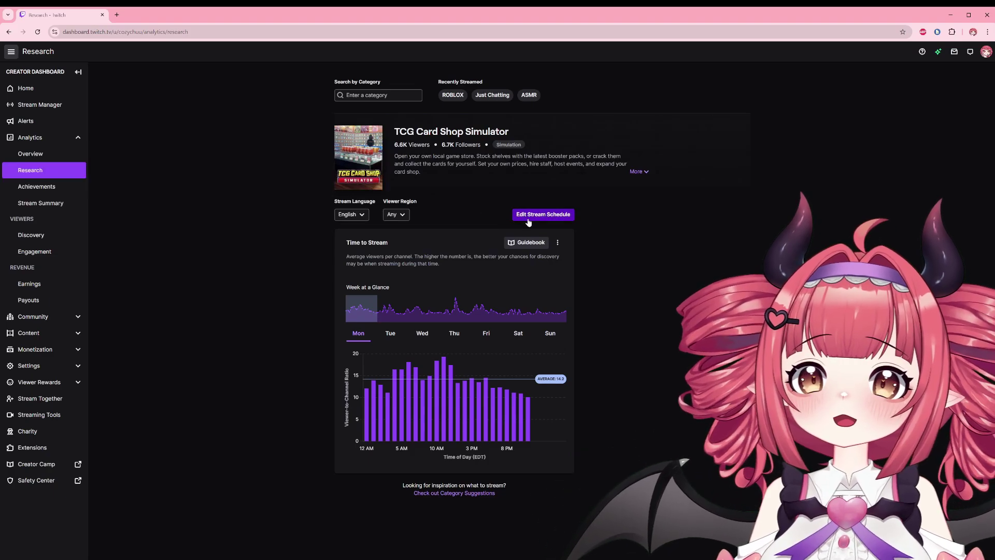
# - Open the Stream Schedule side panel via Edit Stream Schedule
pyautogui.click(529, 220)
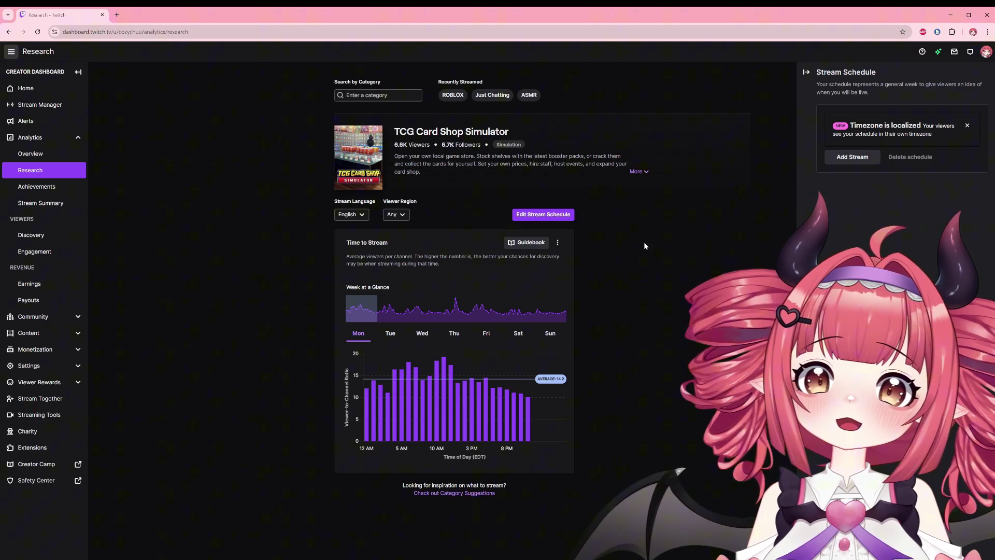
# - On Achievements, expand Path to Affiliate, Path to Partner and Build a Community, then scroll to Completed
pyautogui.click(42, 194)
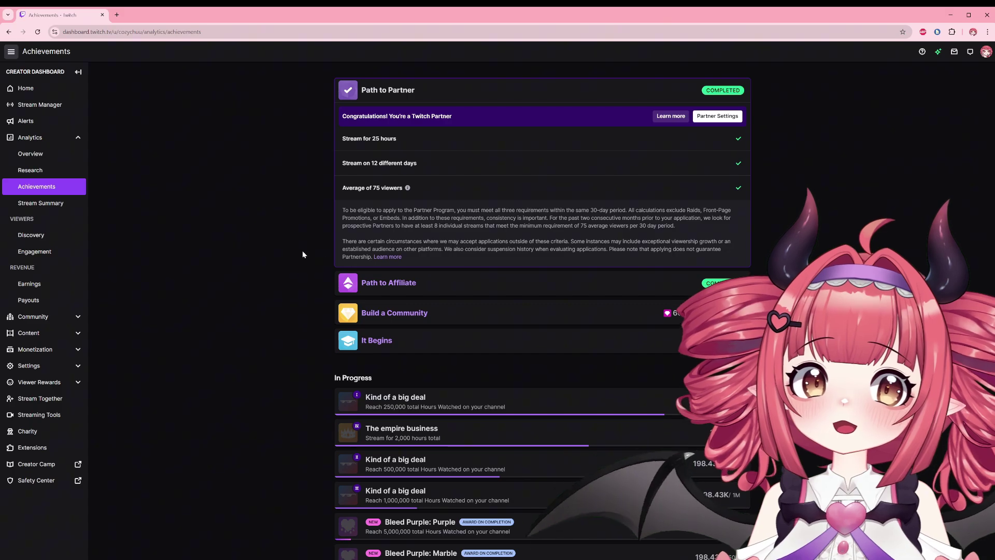
pyautogui.click(465, 294)
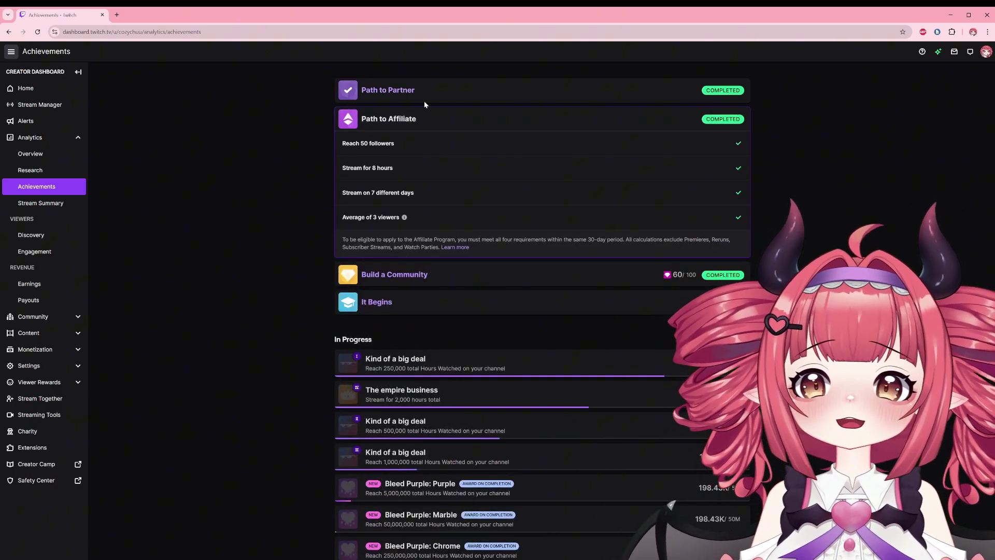
pyautogui.click(426, 93)
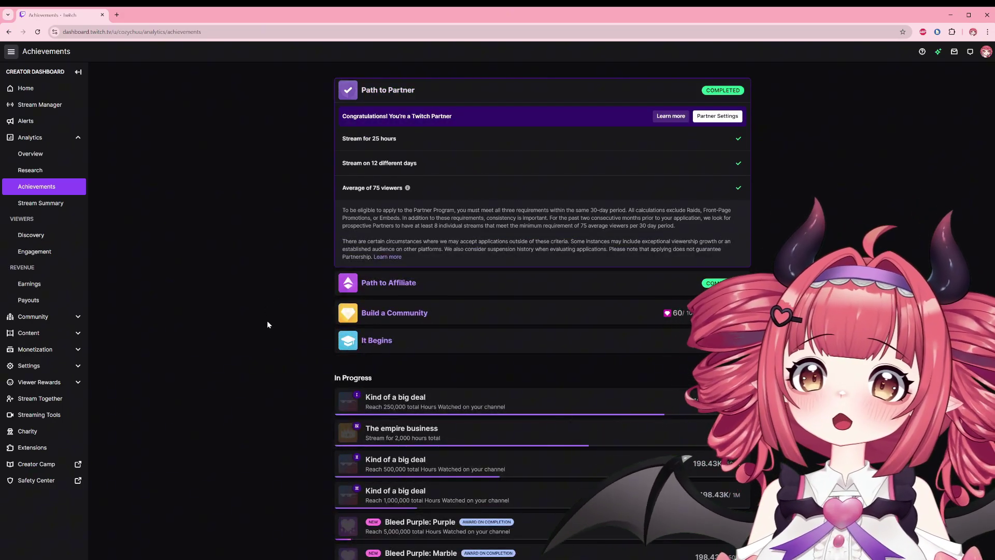
pyautogui.click(362, 313)
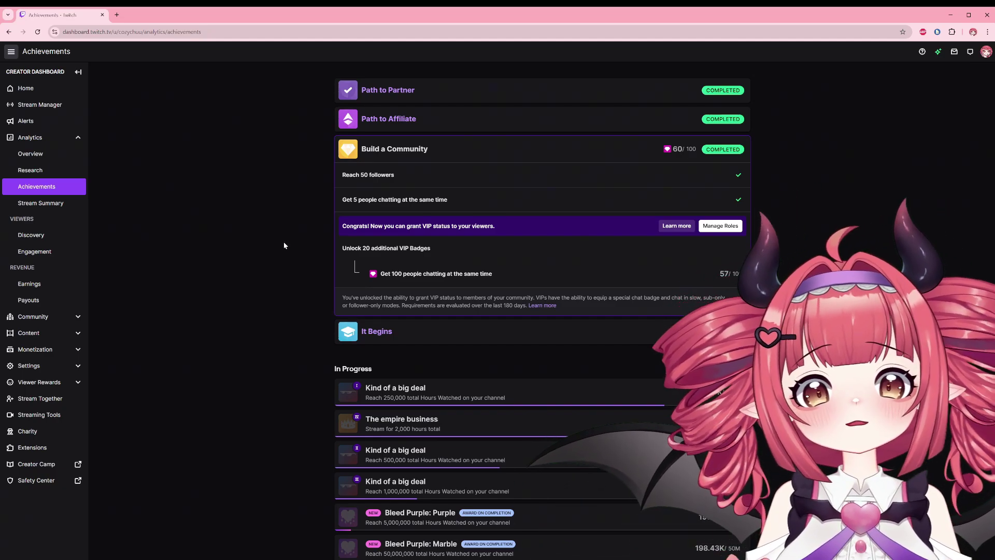
pyautogui.scroll(-5, 291, 244)
pyautogui.scroll(-2, 276, 255)
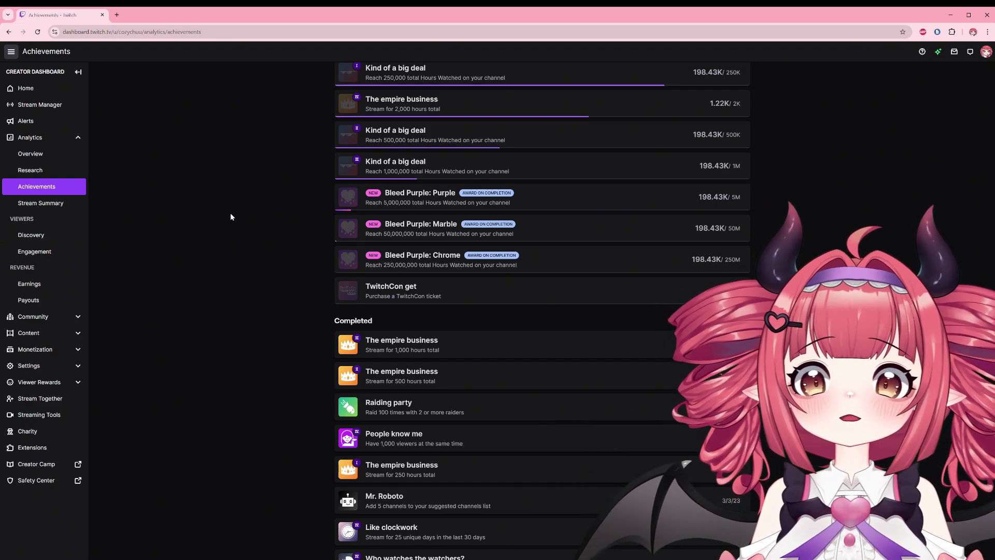
# - Open Stream Summary and step back to the October 9 stream's stats and engagement chart
pyautogui.click(58, 203)
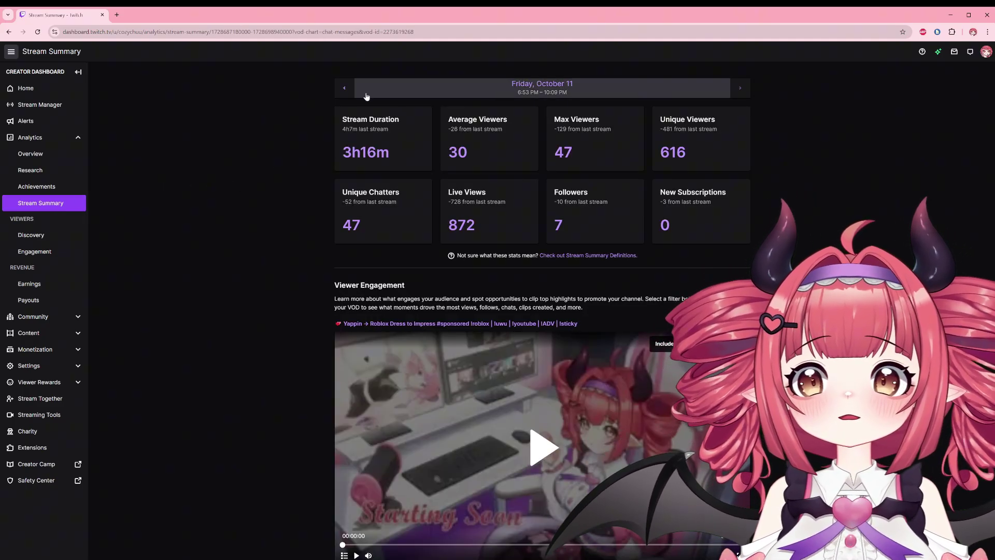
pyautogui.click(344, 89)
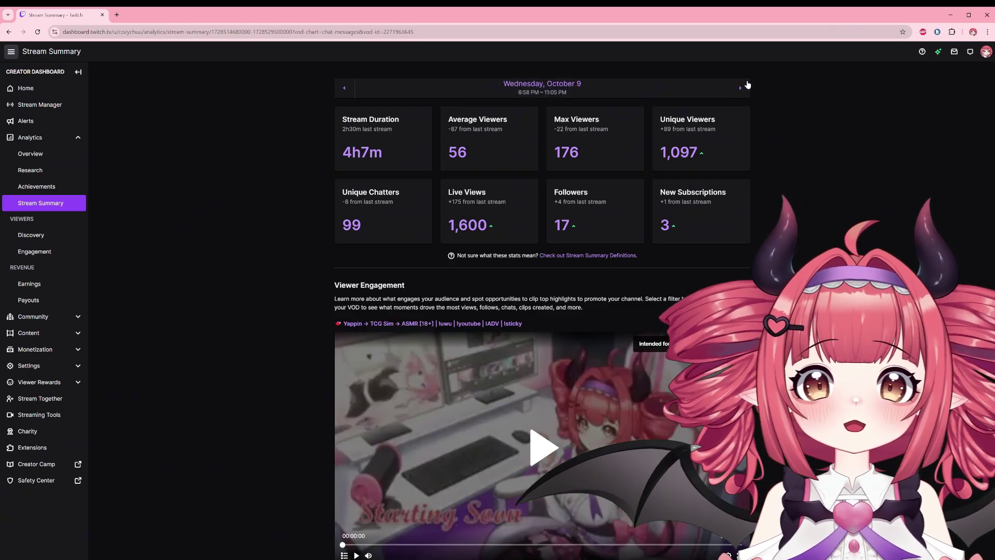
pyautogui.scroll(-4, 352, 149)
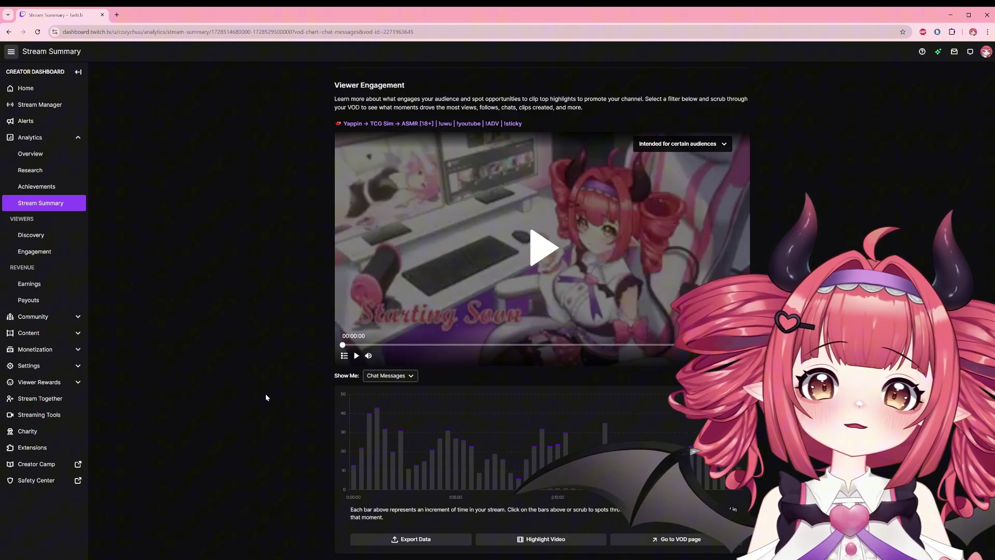
pyautogui.scroll(-2, 266, 398)
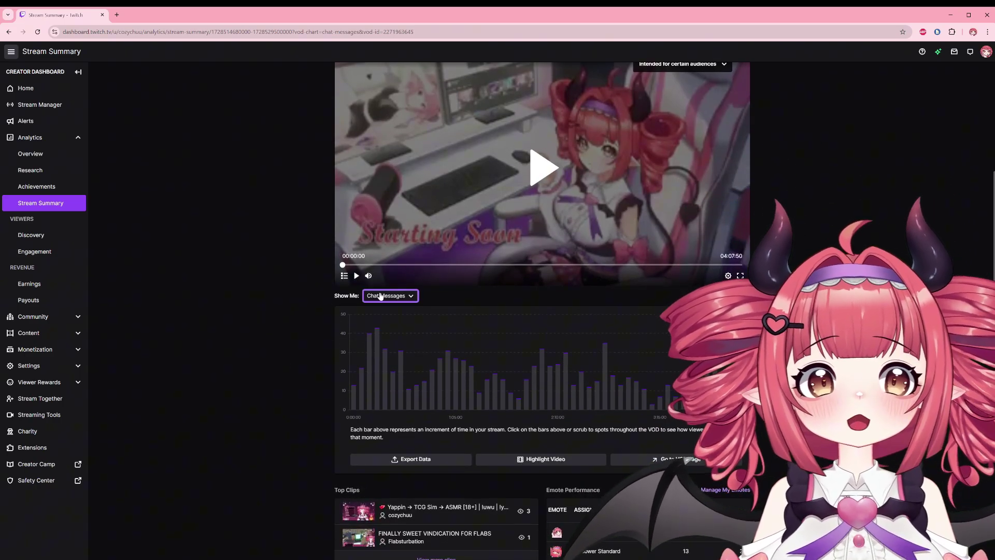
pyautogui.click(380, 296)
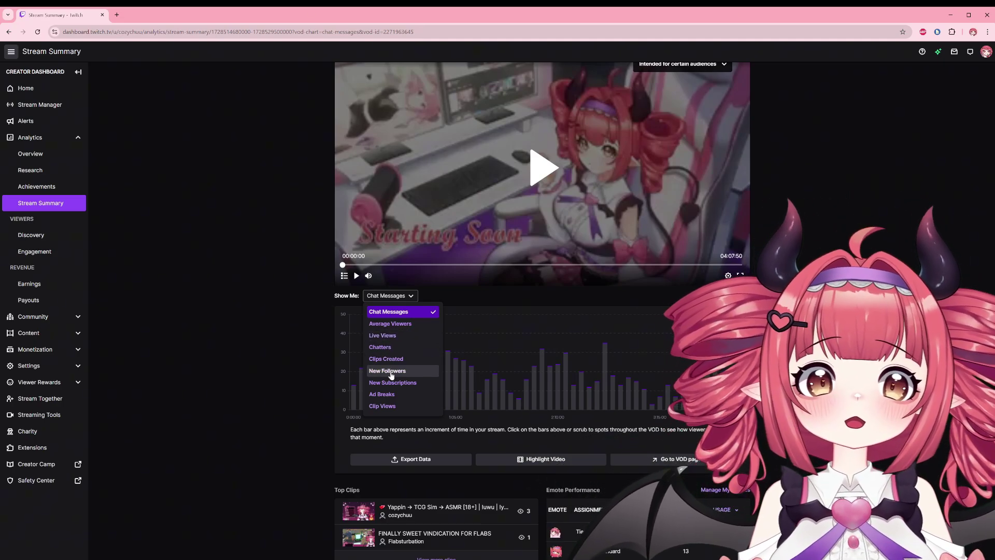
pyautogui.press('Escape')
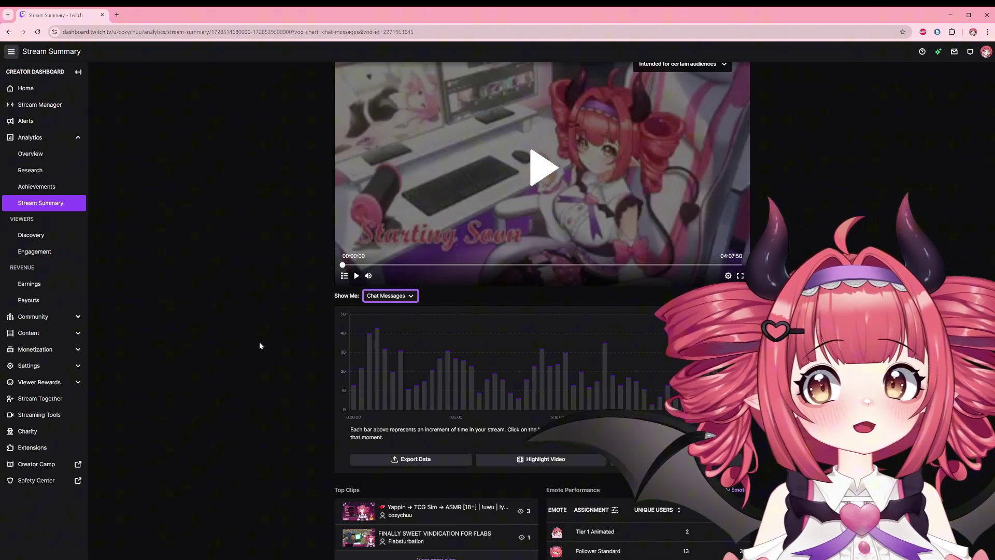
pyautogui.scroll(-1, 260, 342)
pyautogui.scroll(-2, 260, 342)
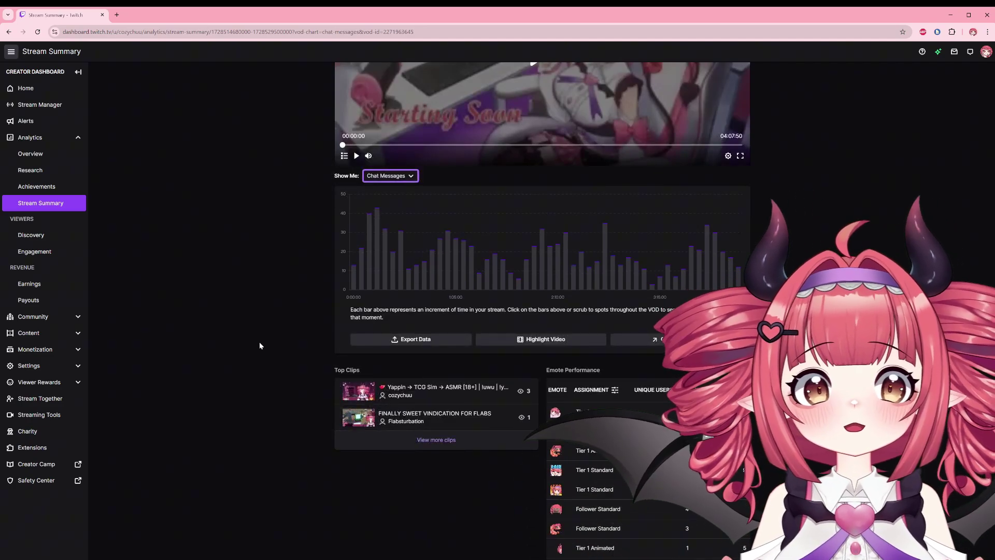
pyautogui.scroll(-1, 260, 346)
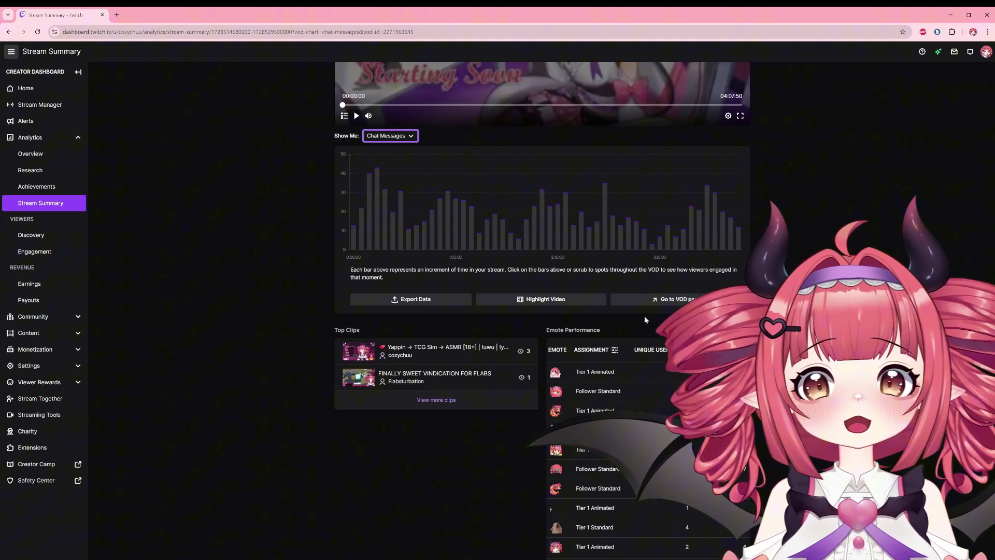
# - Sort the Emote Performance table by Unique Users, descending, so the most-used emotes appear first
pyautogui.scroll(-3, 645, 319)
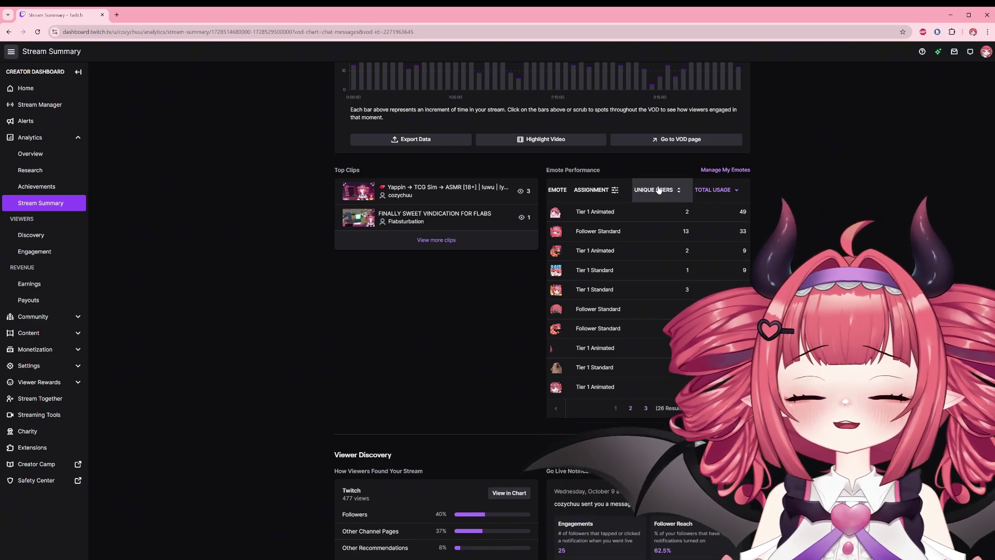
pyautogui.click(658, 190)
pyautogui.click(657, 190)
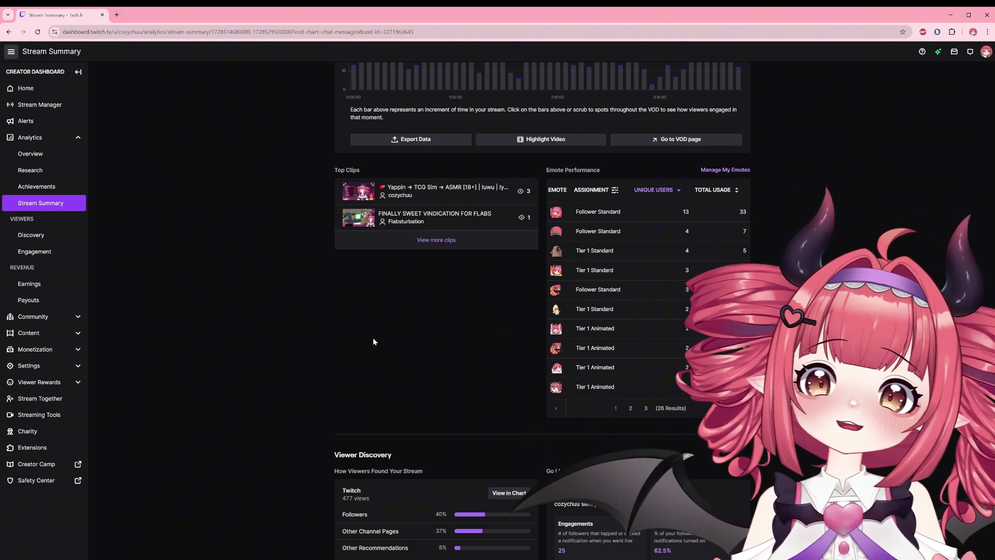
pyautogui.scroll(-4, 372, 338)
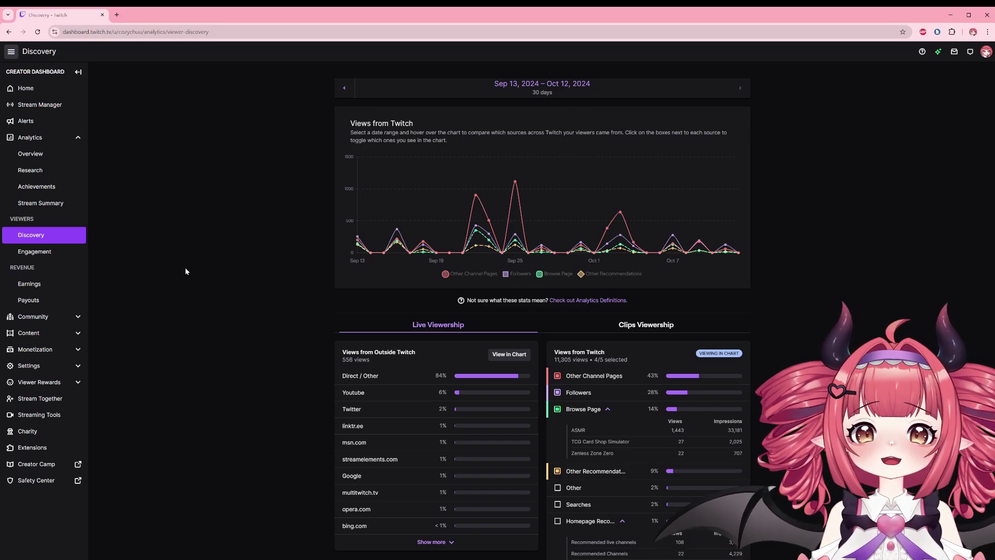
# - Scroll the Discovery page to review Sep 13–Oct 12 views from Twitch sources and outside referrers
pyautogui.scroll(-2, 189, 275)
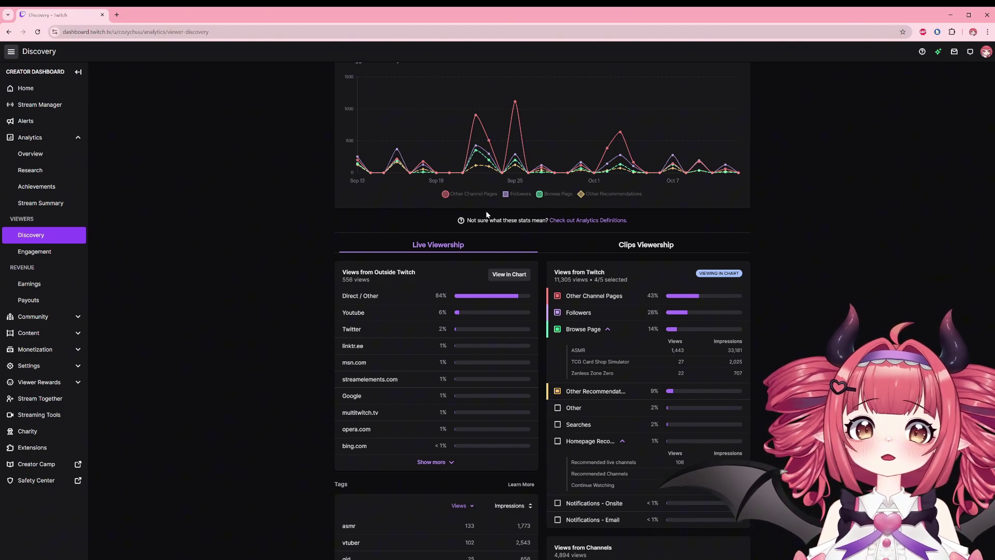
pyautogui.scroll(1, 503, 213)
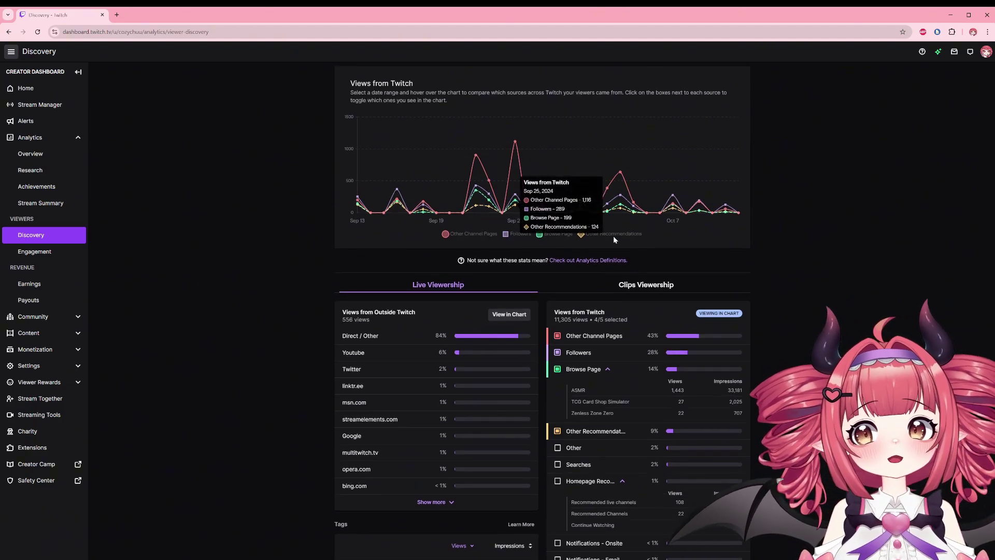
pyautogui.scroll(1, 786, 228)
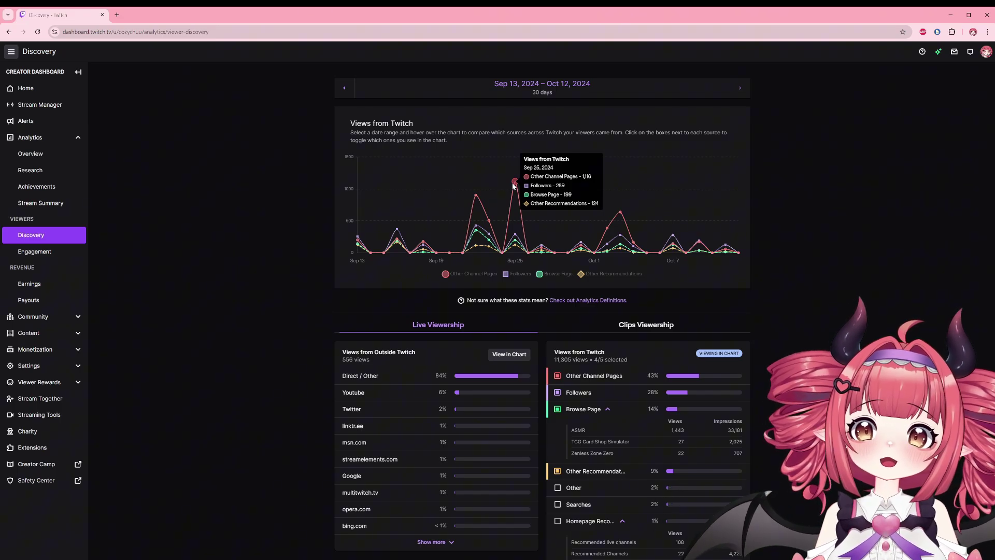
pyautogui.scroll(-3, 176, 306)
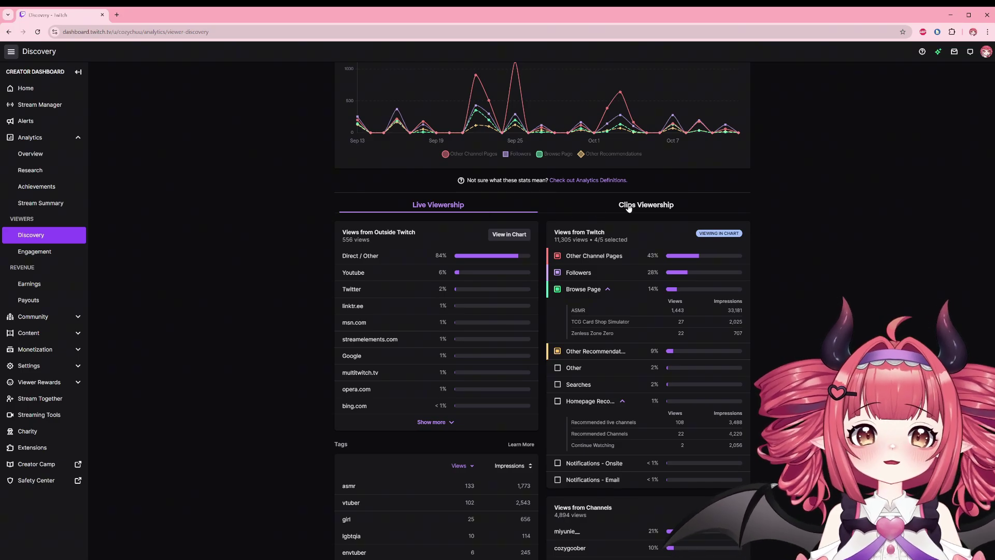
pyautogui.scroll(-1, 260, 330)
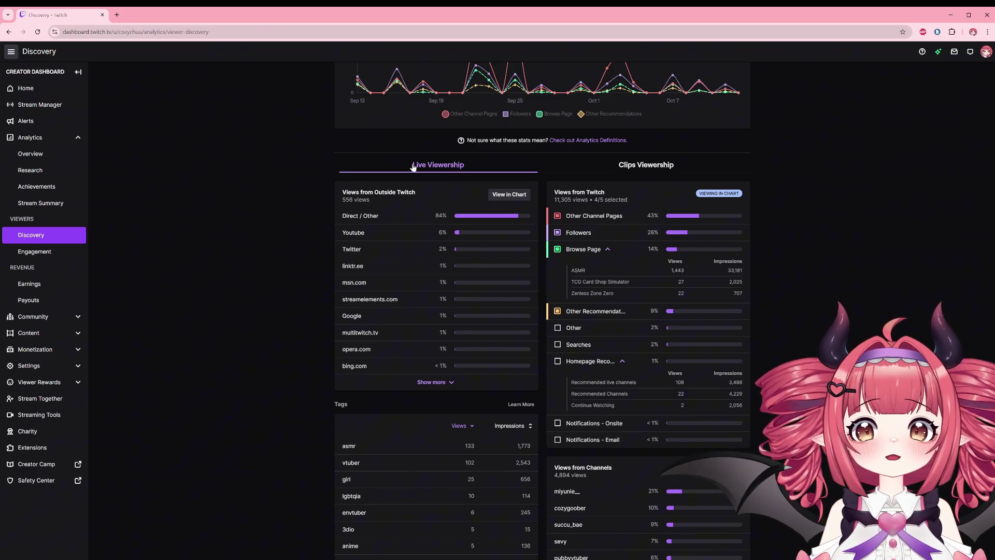
# - Chart views from outside Twitch (Youtube, Twitter, linktr.ee), keeping the Other source excluded
pyautogui.moveTo(614, 197); pyautogui.dragTo(551, 189)
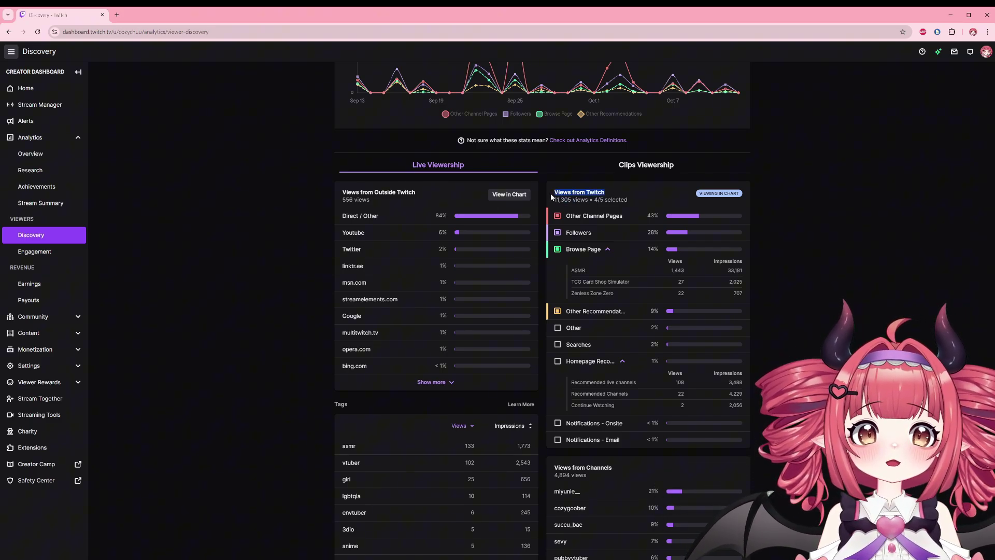
pyautogui.click(639, 188)
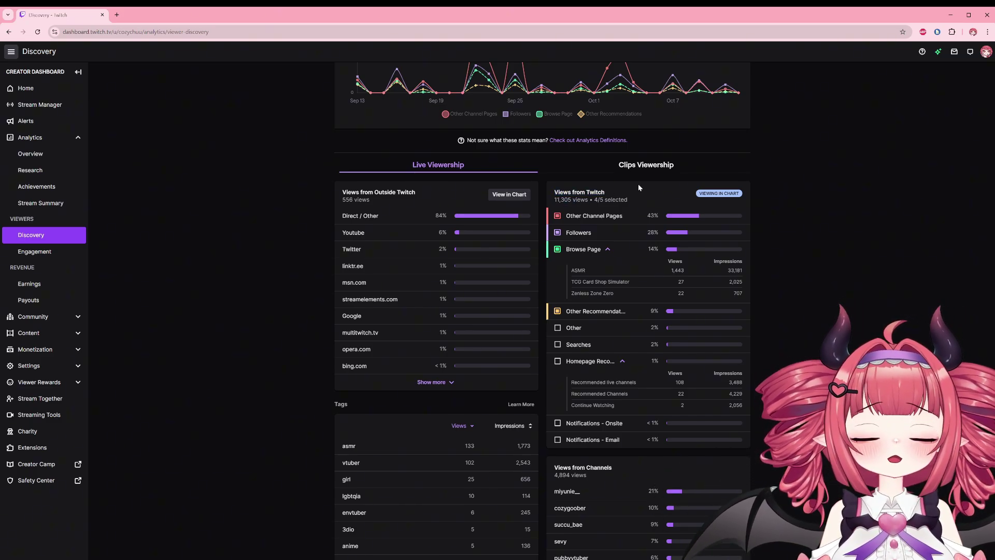
pyautogui.click(557, 329)
pyautogui.click(557, 329)
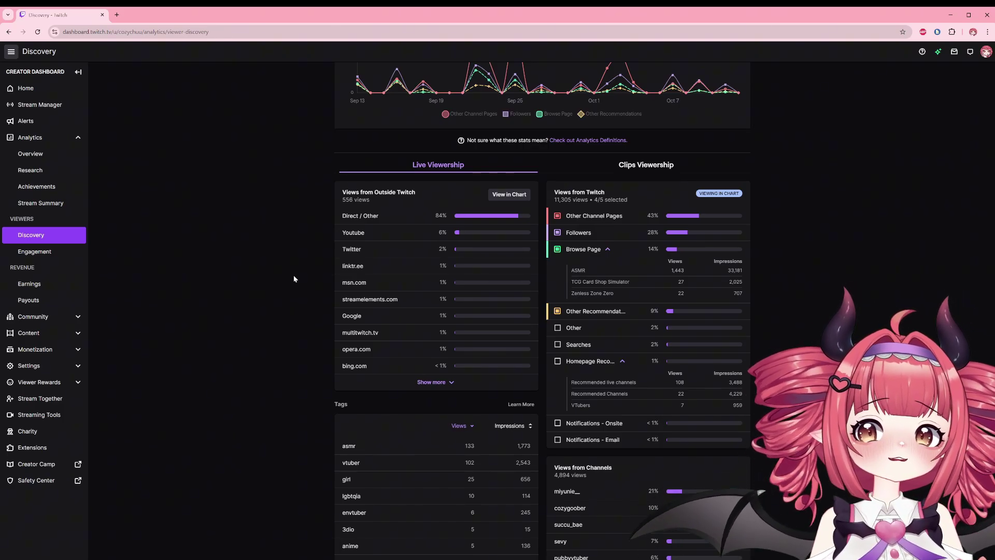
pyautogui.click(505, 196)
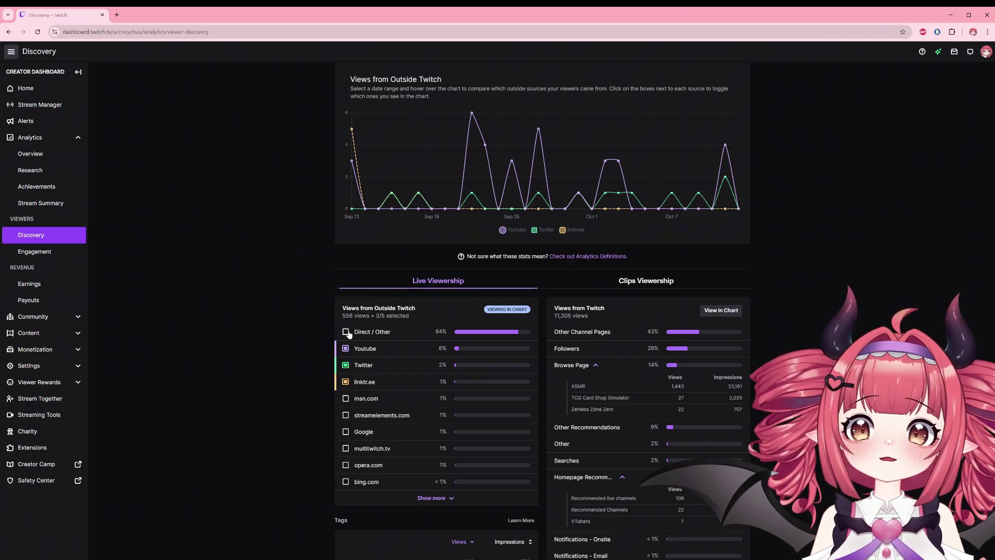
# - Scroll down to the Tags, Views from Channels and Go Live Notification sections
pyautogui.scroll(-1, 314, 326)
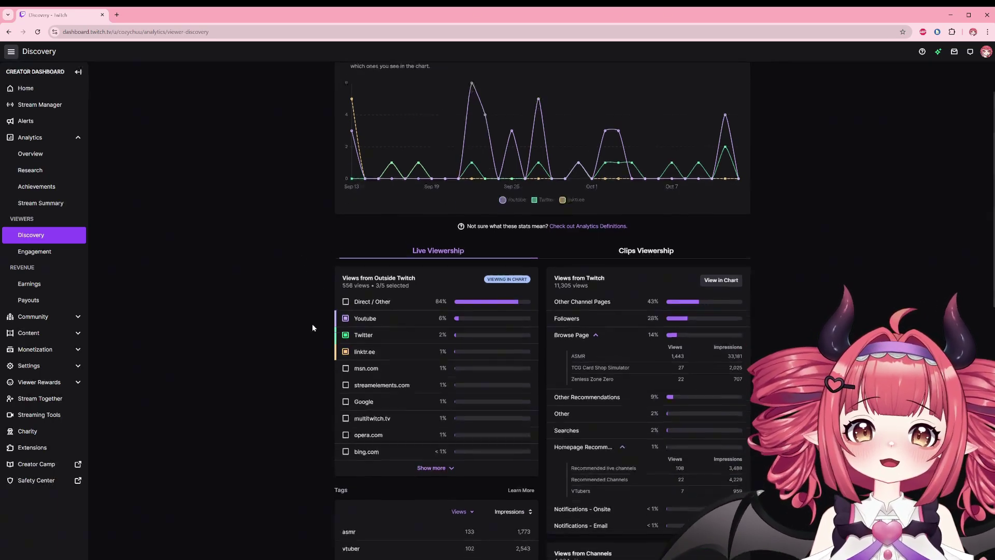
pyautogui.scroll(-2, 313, 327)
pyautogui.scroll(-5, 312, 328)
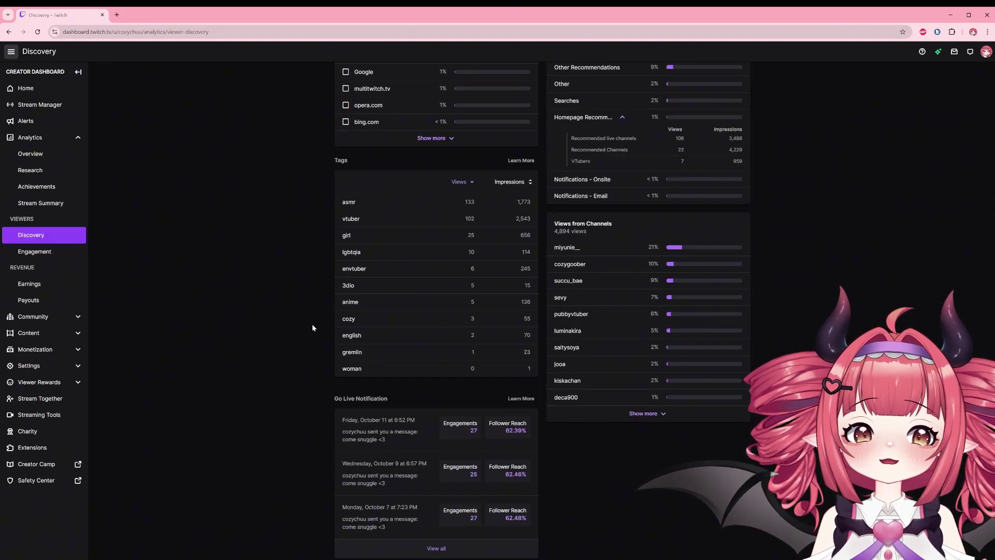
pyautogui.scroll(-1, 312, 328)
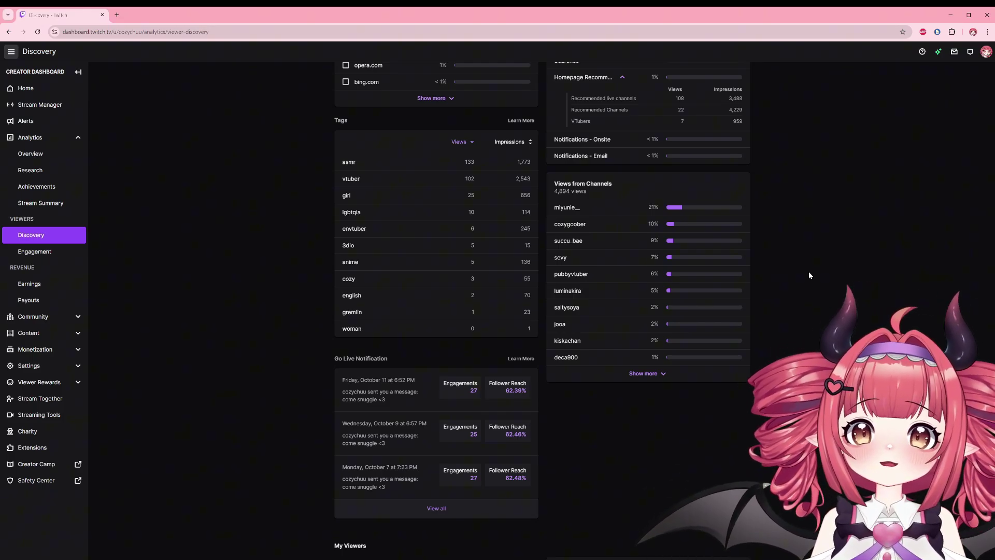
# - Scroll to My Viewers: 3,516 engaged-viewer views, 48% via Web, 43% from the United States
pyautogui.scroll(-4, 809, 274)
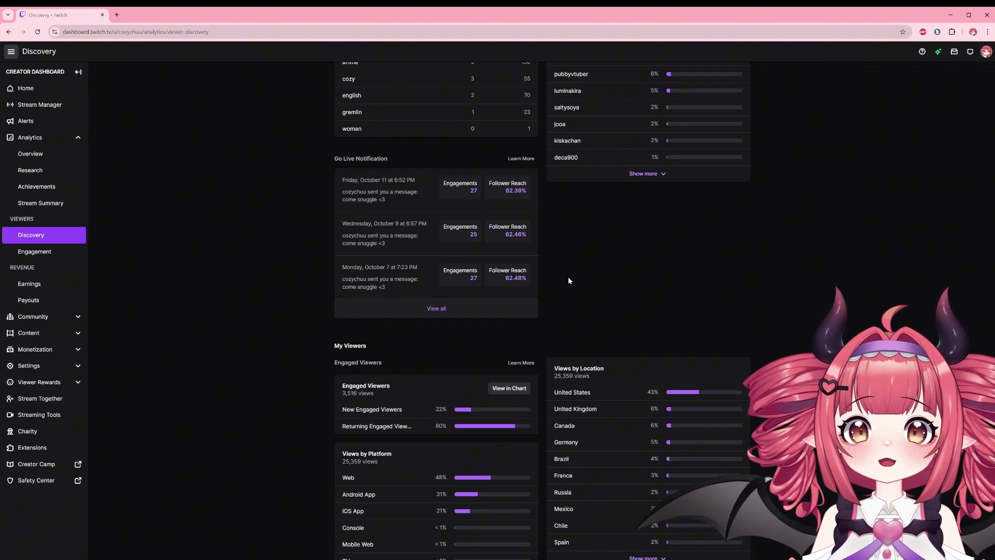
# - Plot new versus returning engaged viewers in the top chart (770 new, 2,812 returning)
pyautogui.scroll(-1, 568, 280)
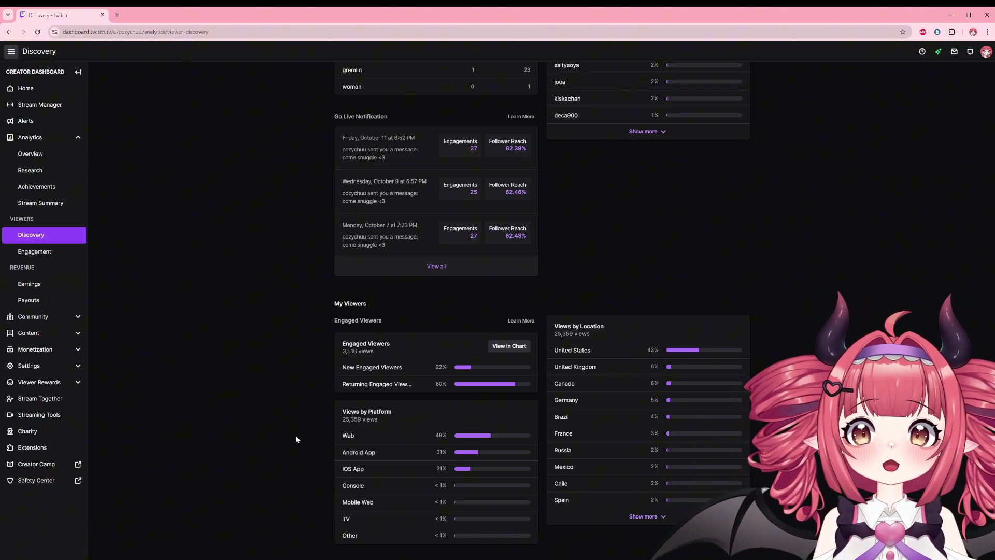
pyautogui.click(508, 346)
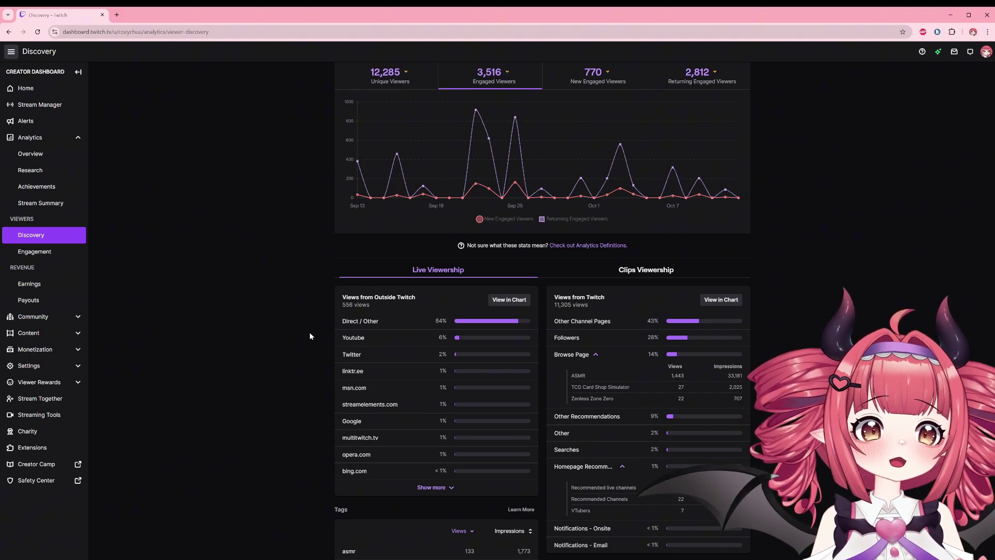
# - Switch Discovery stats to Clips Viewership, scroll through Clip Analytics, then go to Engagement
pyautogui.scroll(-2, 309, 336)
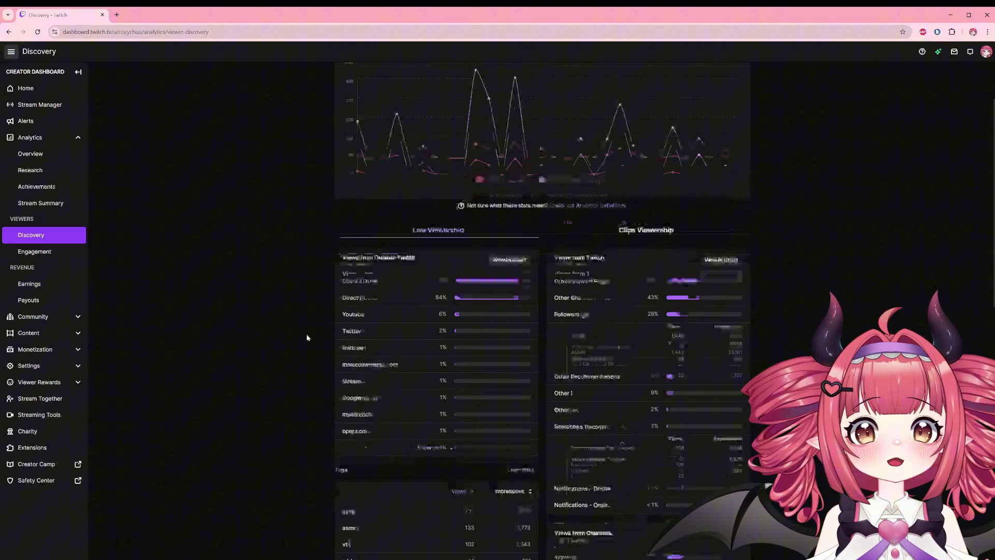
pyautogui.click(647, 149)
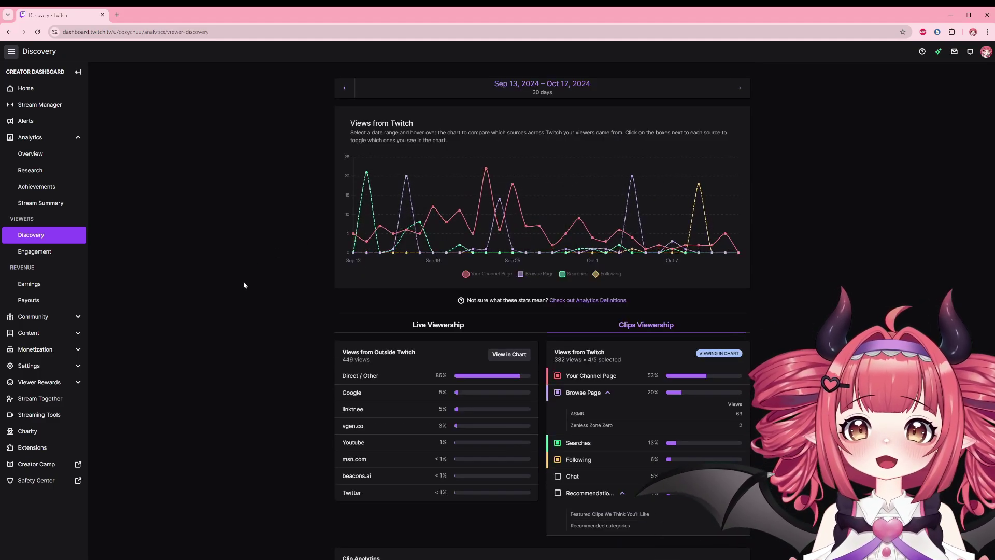
pyautogui.scroll(-2, 244, 283)
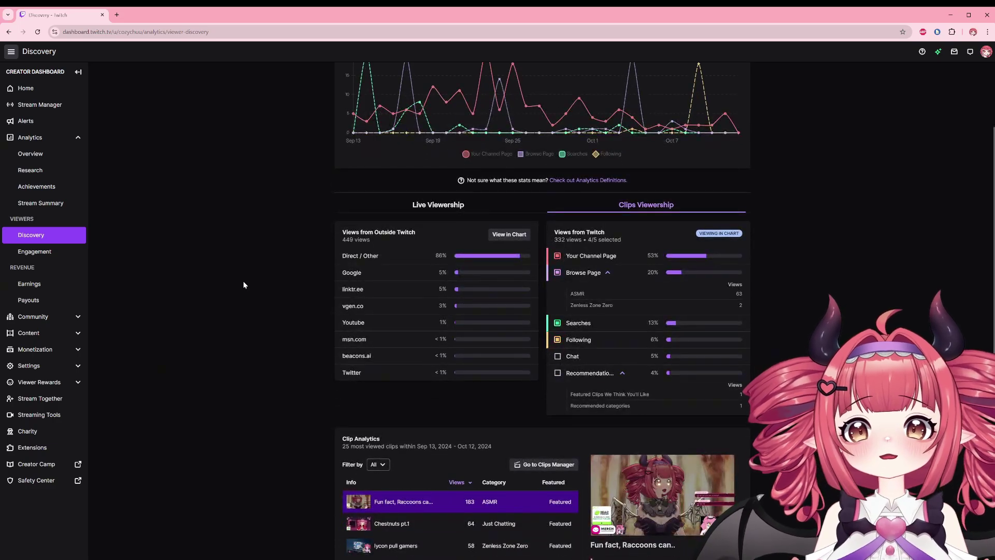
pyautogui.scroll(-4, 243, 284)
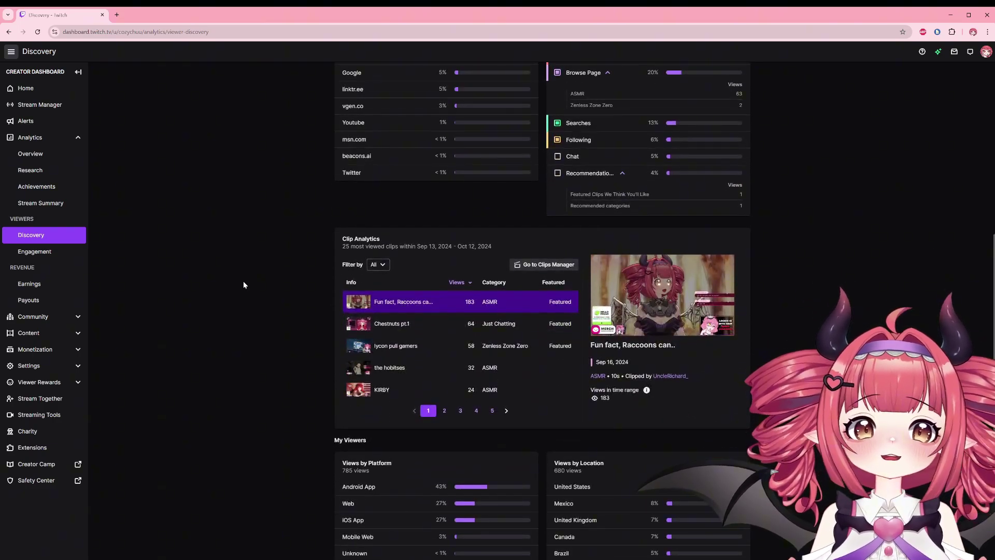
pyautogui.scroll(-1, 244, 281)
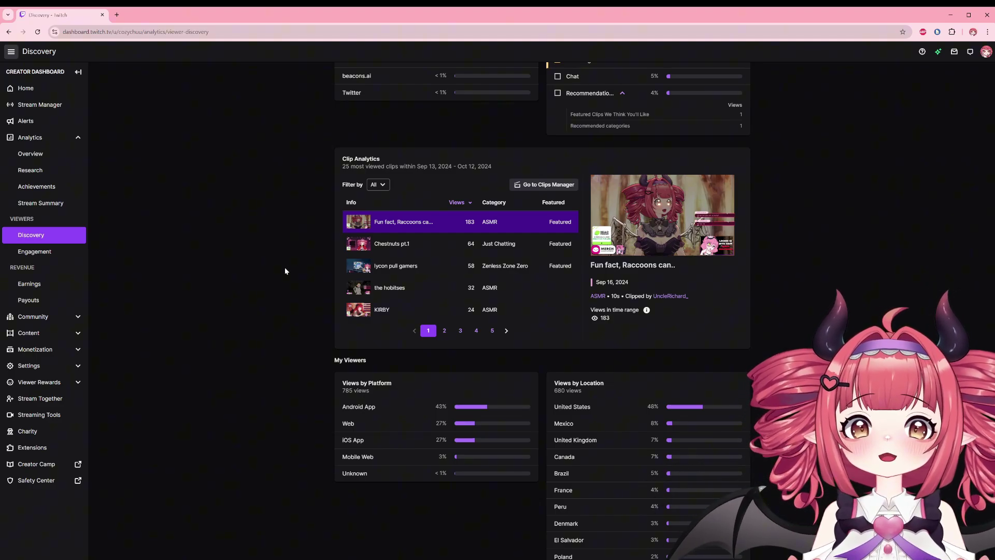
pyautogui.scroll(-1, 283, 271)
pyautogui.click(35, 252)
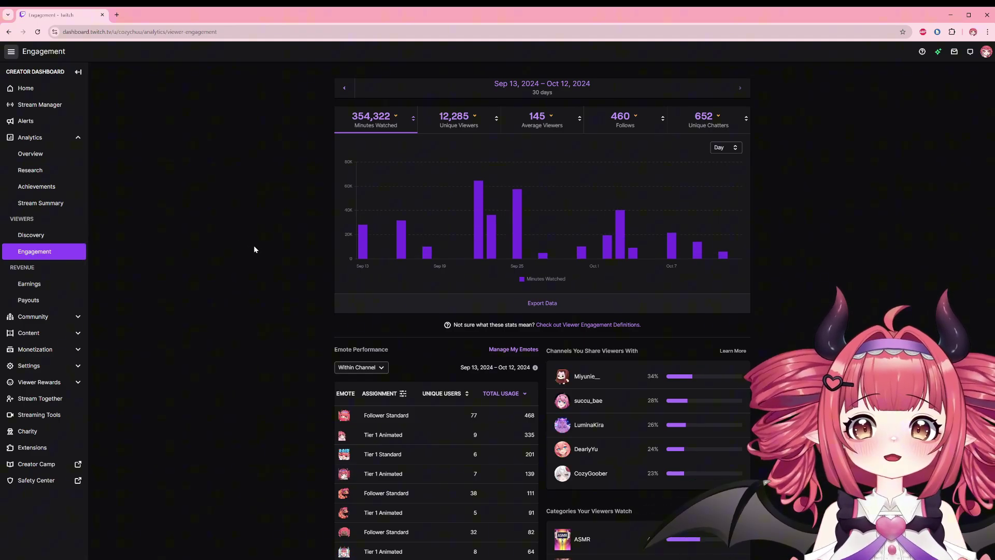
# - Chart minutes watched, then review emote usage and viewer categories led by ASMR at 44%
pyautogui.click(363, 119)
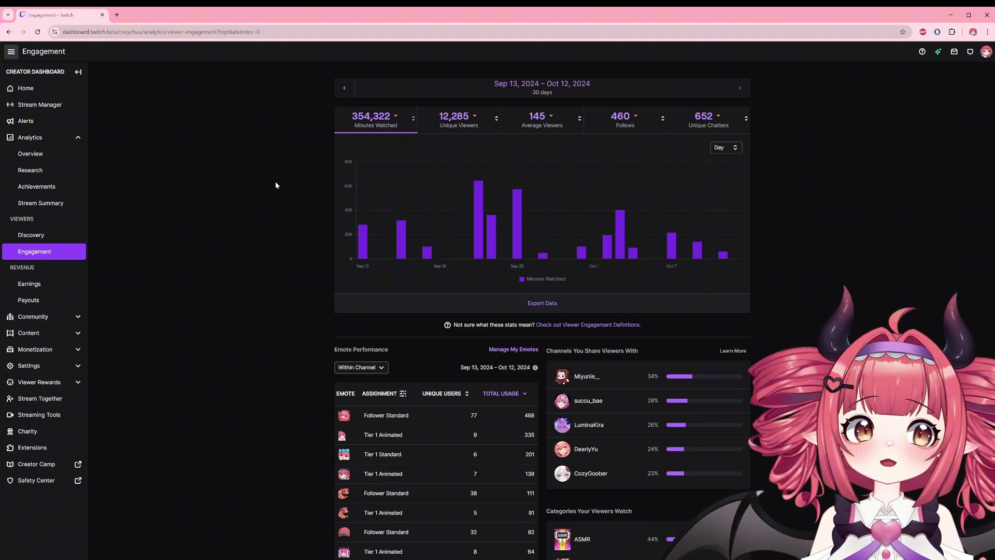
pyautogui.scroll(-3, 273, 187)
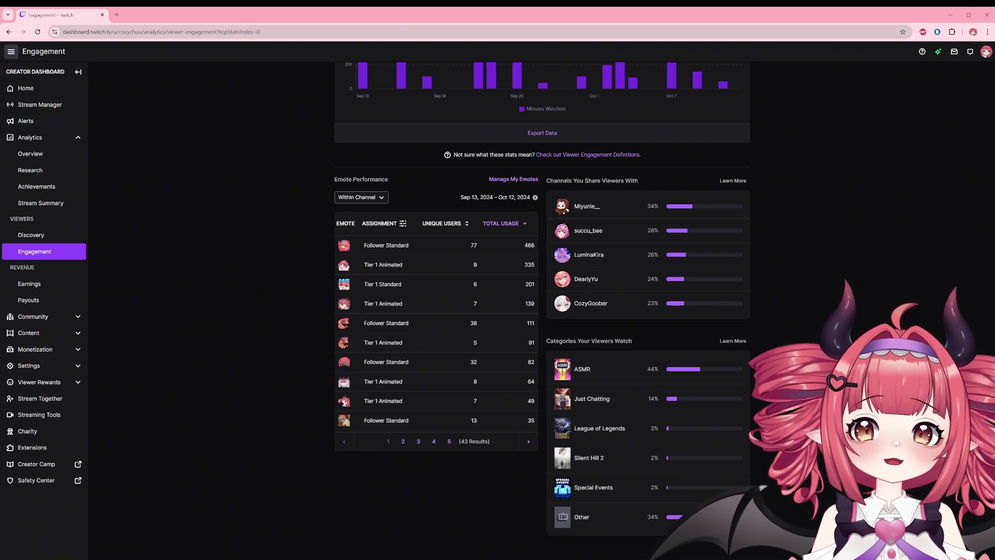
# - Open Earnings, then the Aug 14–Sep 12 Subscriptions breakdown: 86 subscribers, 103 sub points, 59% US
pyautogui.click(29, 284)
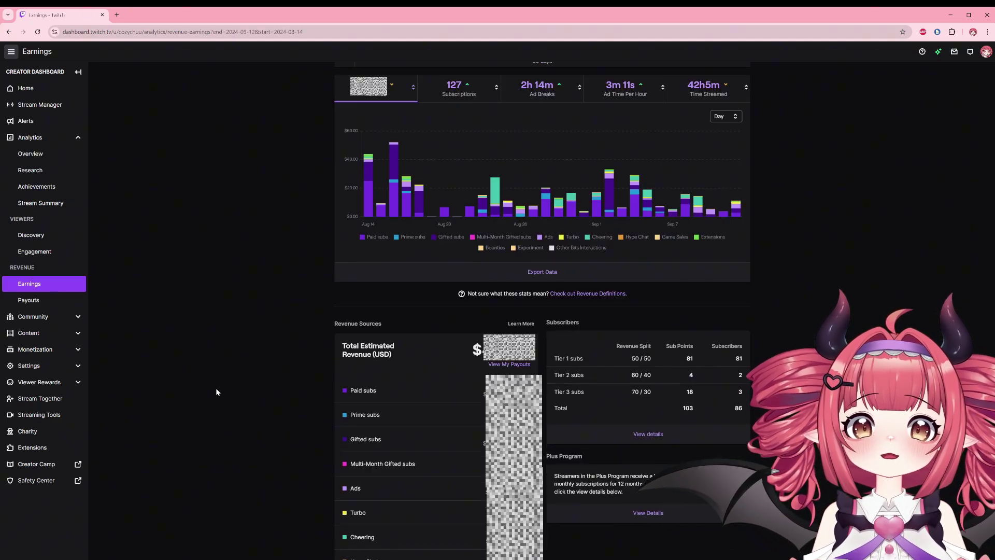
pyautogui.scroll(-3, 216, 392)
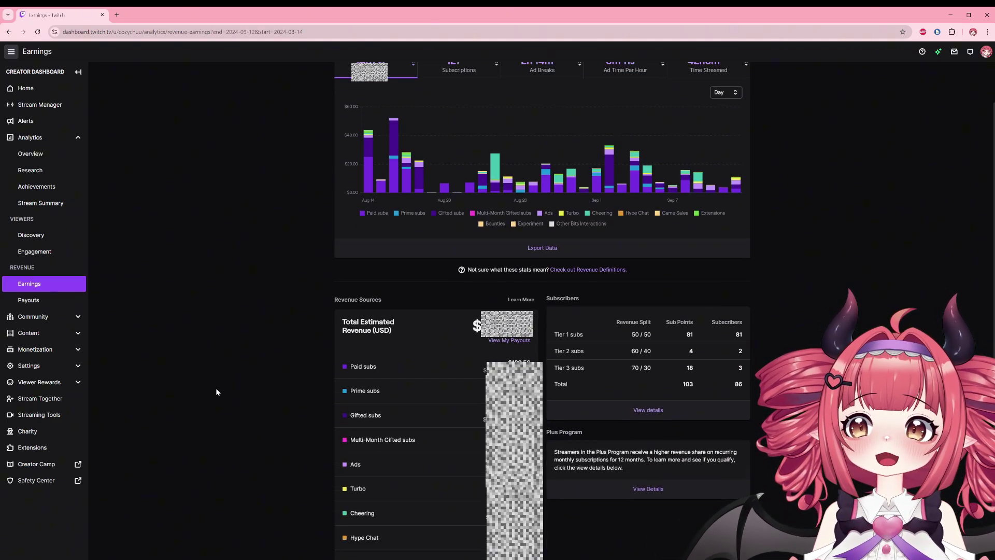
pyautogui.scroll(-1, 216, 391)
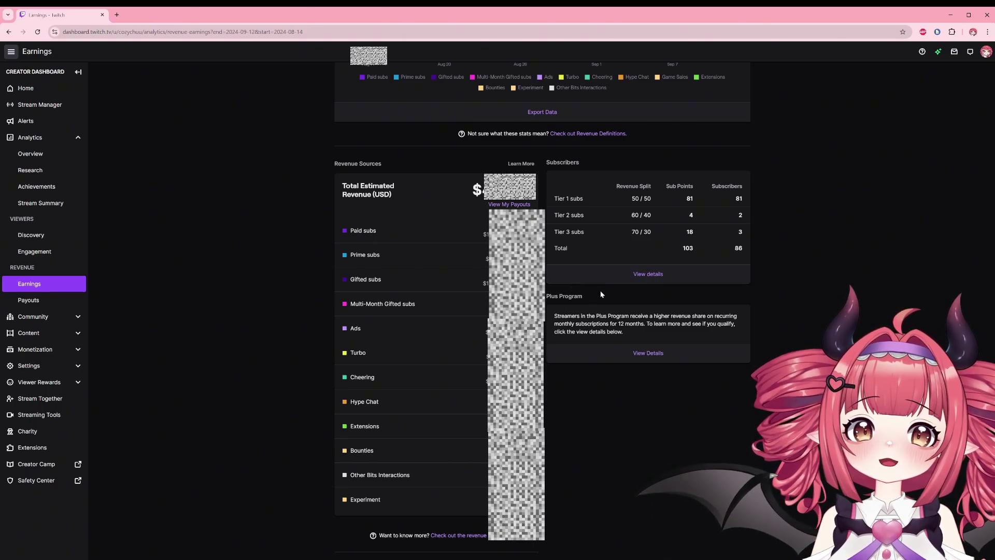
pyautogui.click(631, 277)
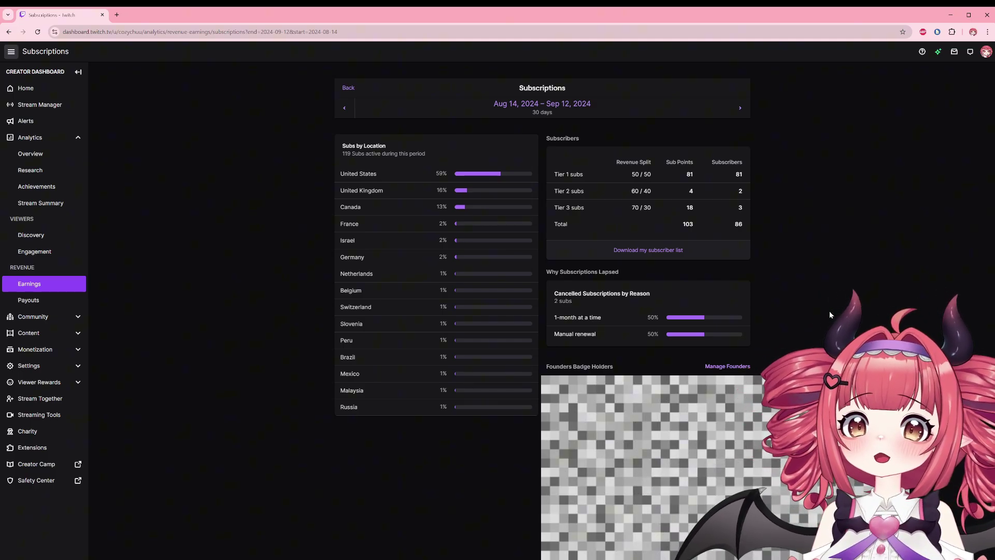
pyautogui.scroll(-1, 223, 238)
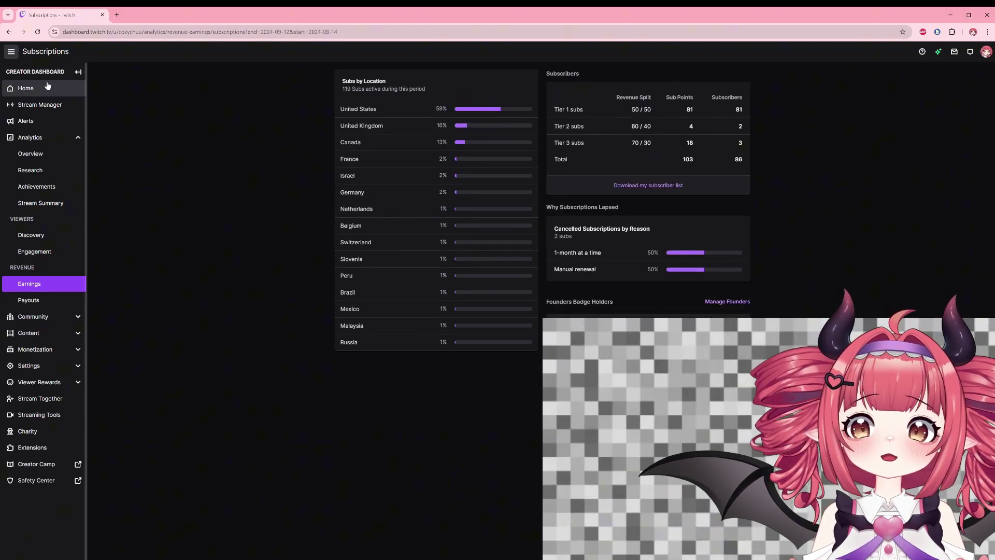
# - Return to the Plus Program progress page, then open Payouts showing a $394.40 estimated balance
pyautogui.hotkey('alt', 'Left')
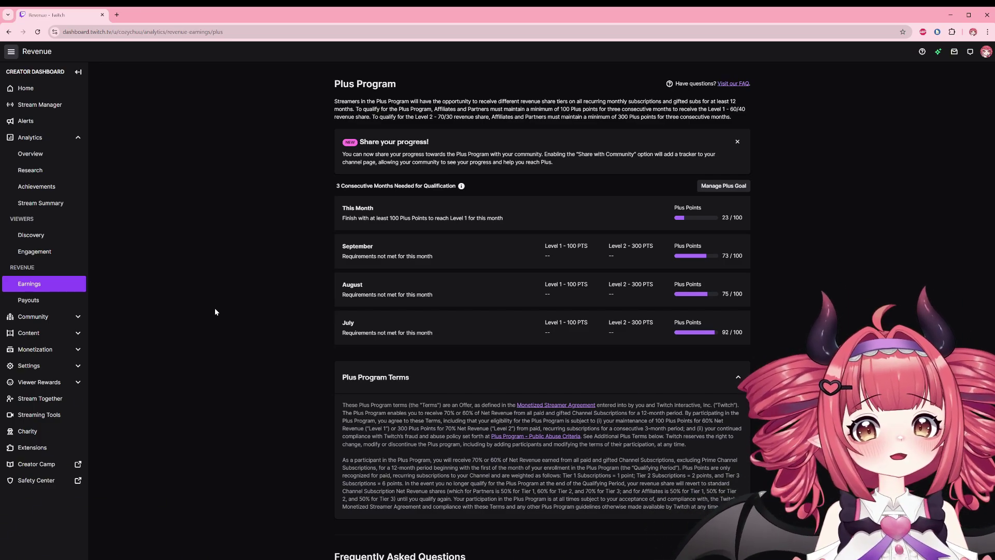
pyautogui.click(57, 303)
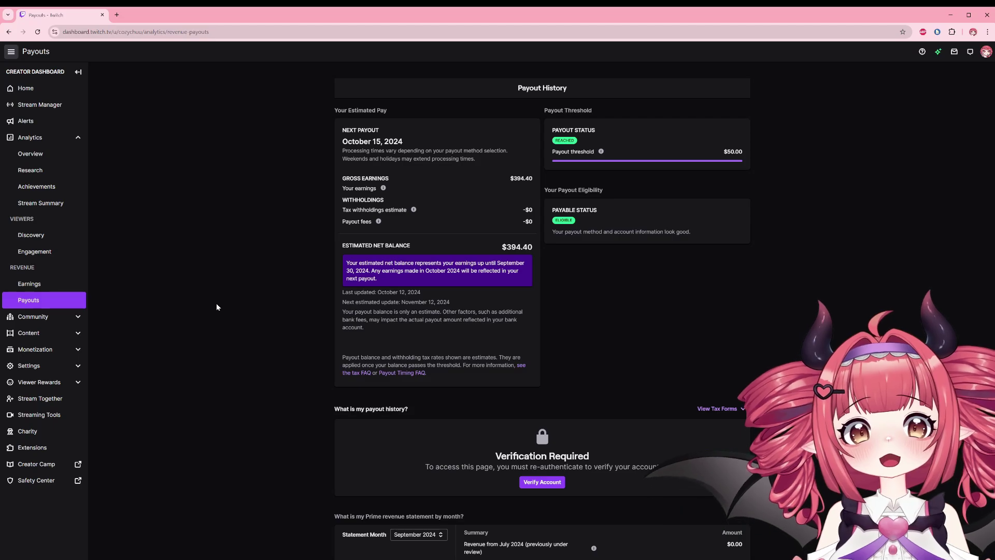
# - Scroll to the $28.15 September 2024 Prime revenue and the monthly watch and broadcast statistics
pyautogui.scroll(-5, 218, 307)
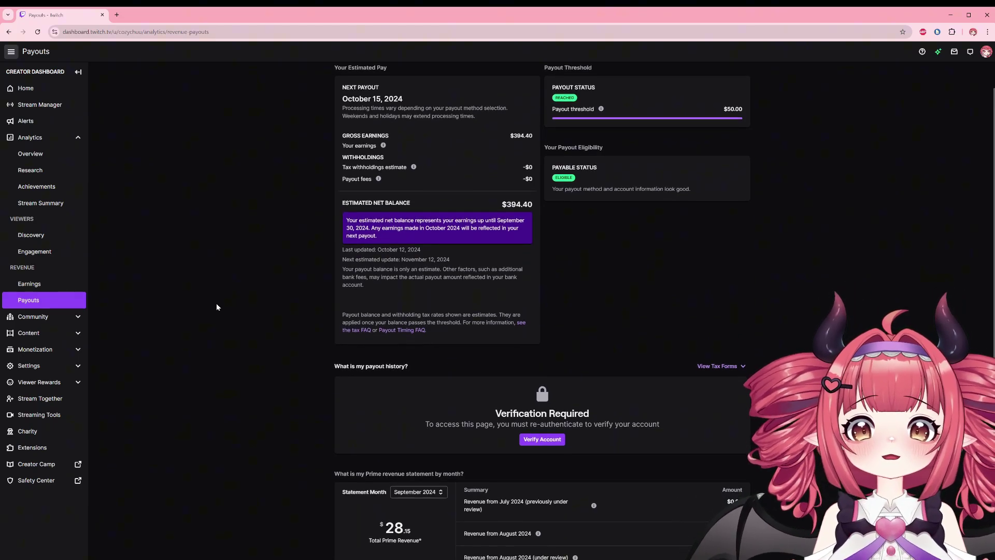
pyautogui.scroll(-1, 217, 307)
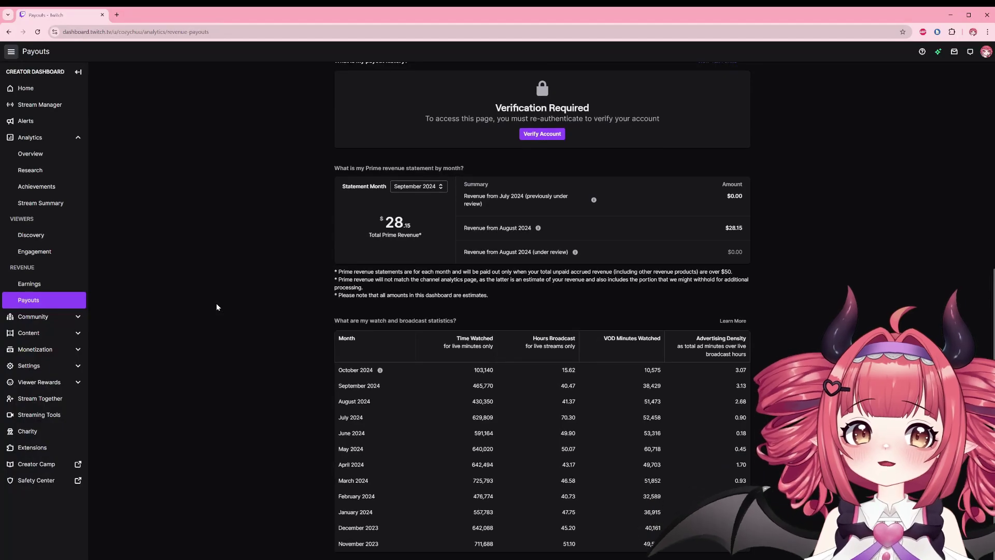